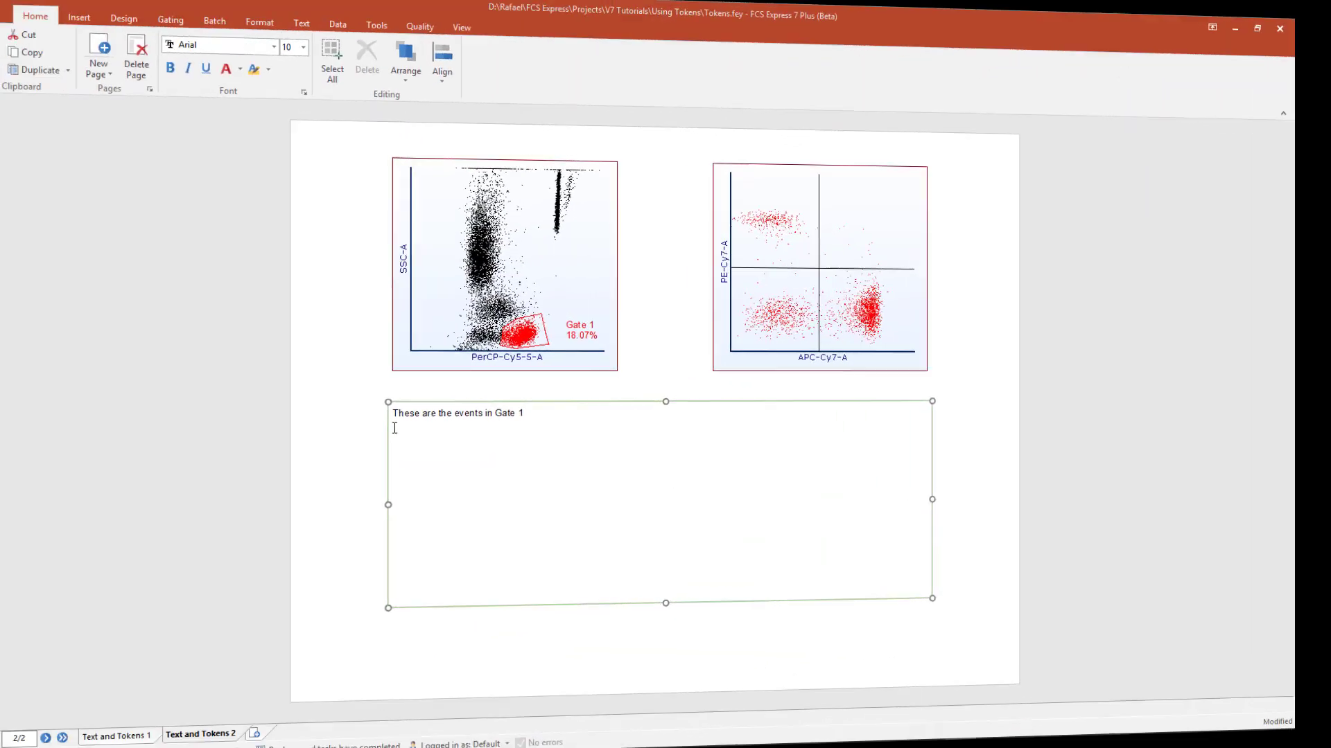
Insert a Gate 1 '# of Events' statistic token from the PerCP-Cy5-5-A vs SSC-A plot into the text box.
right_click(395, 429)
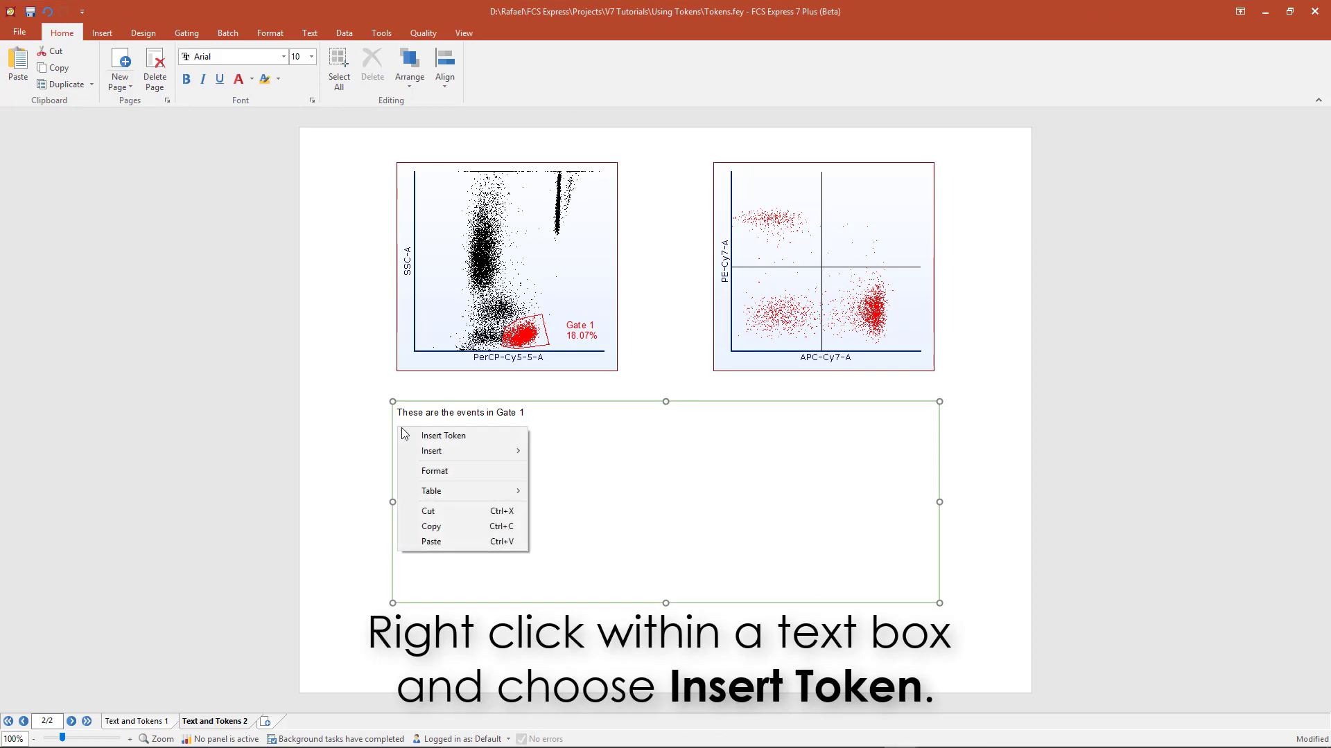
click(414, 436)
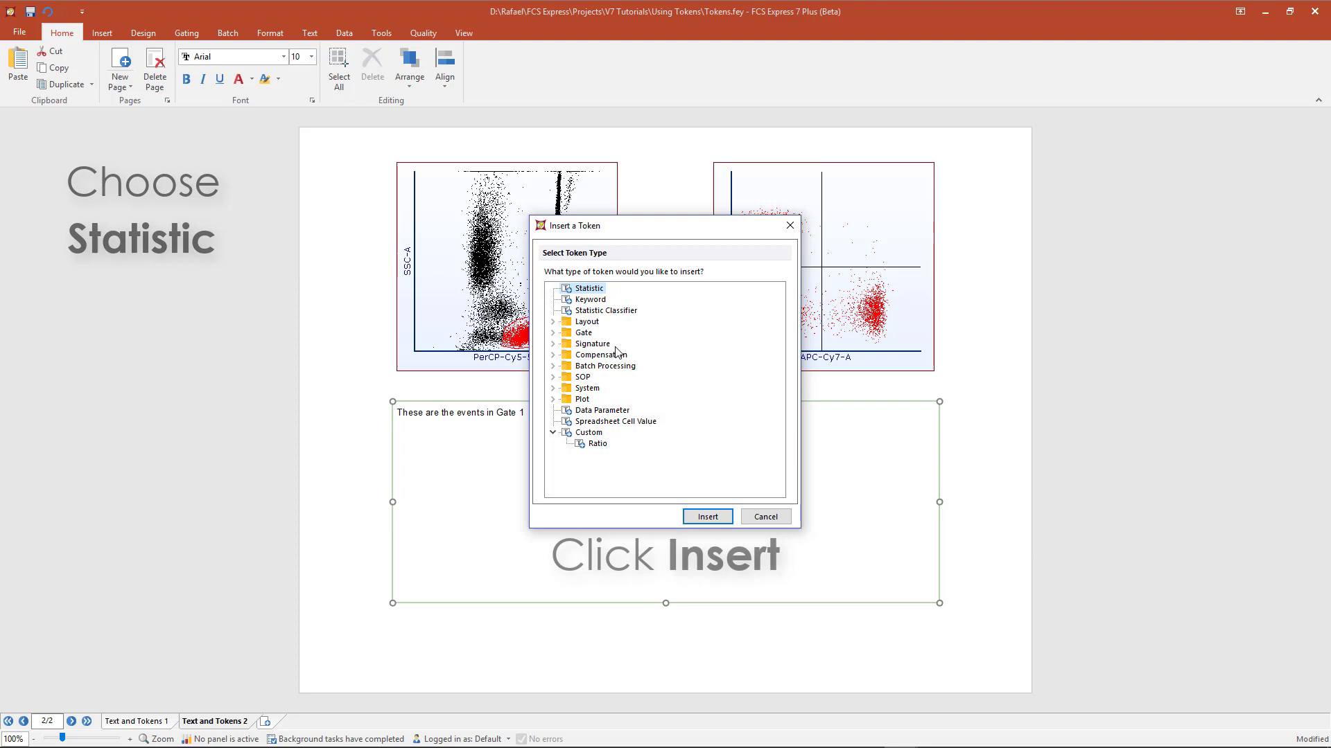
click(707, 517)
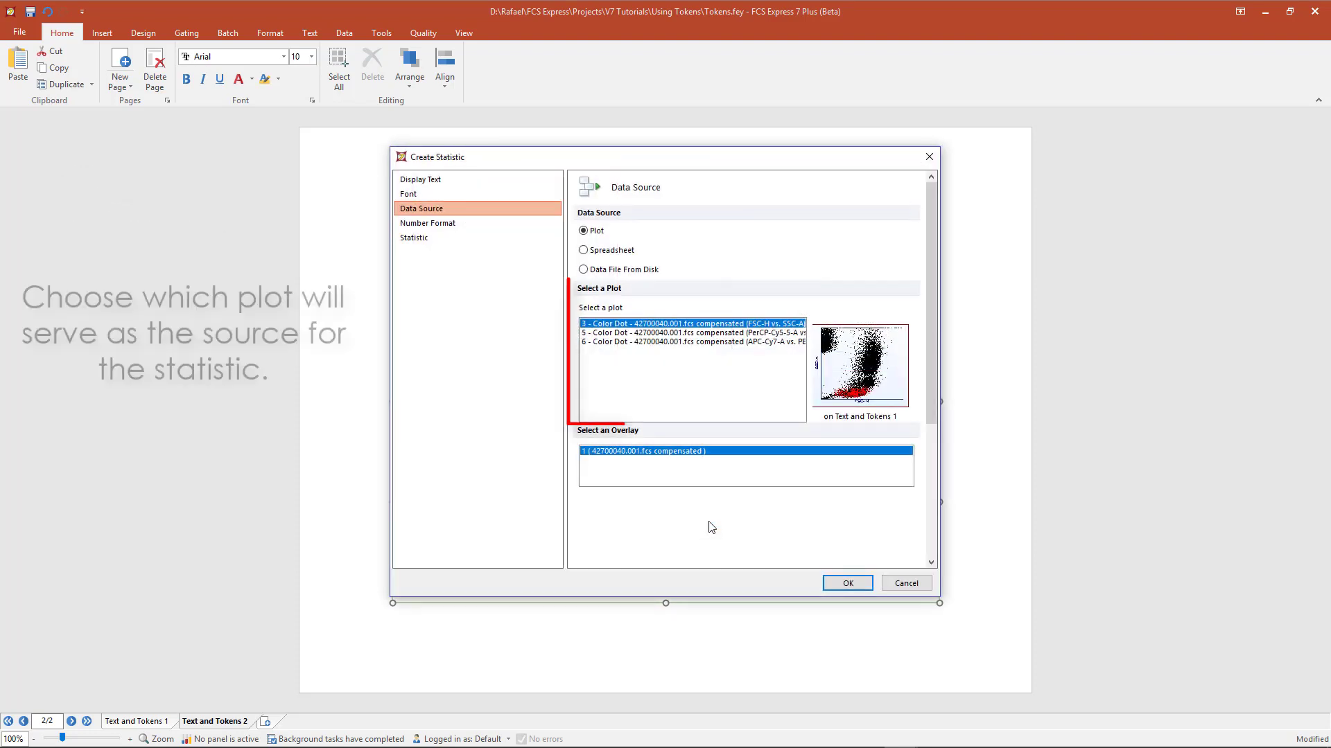
click(718, 334)
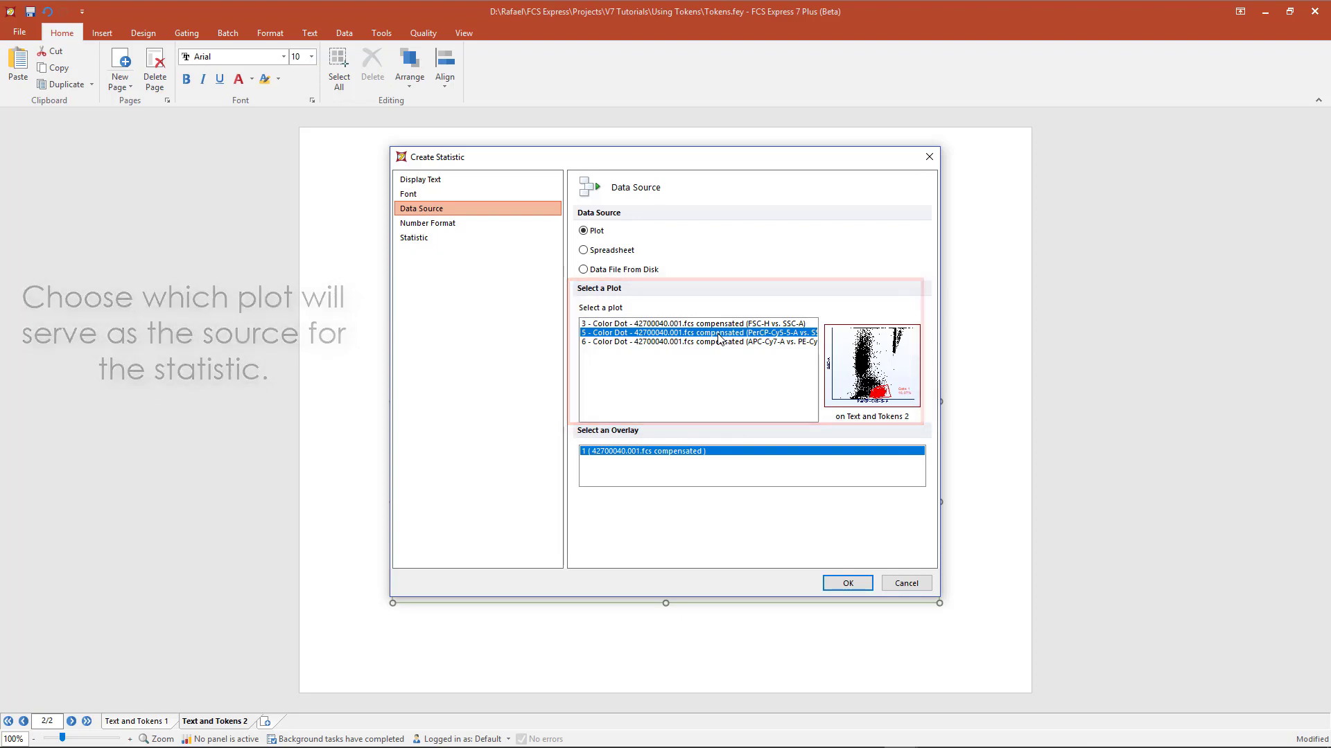
click(455, 237)
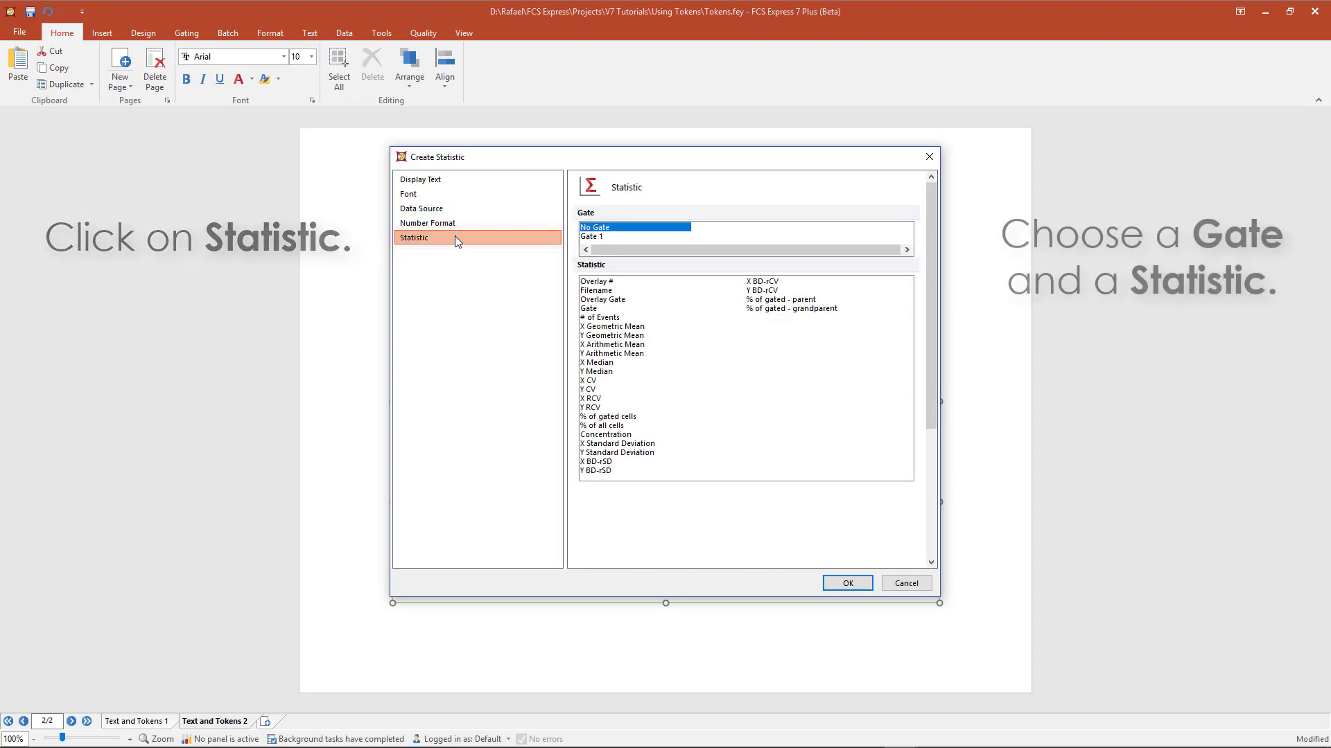
click(588, 237)
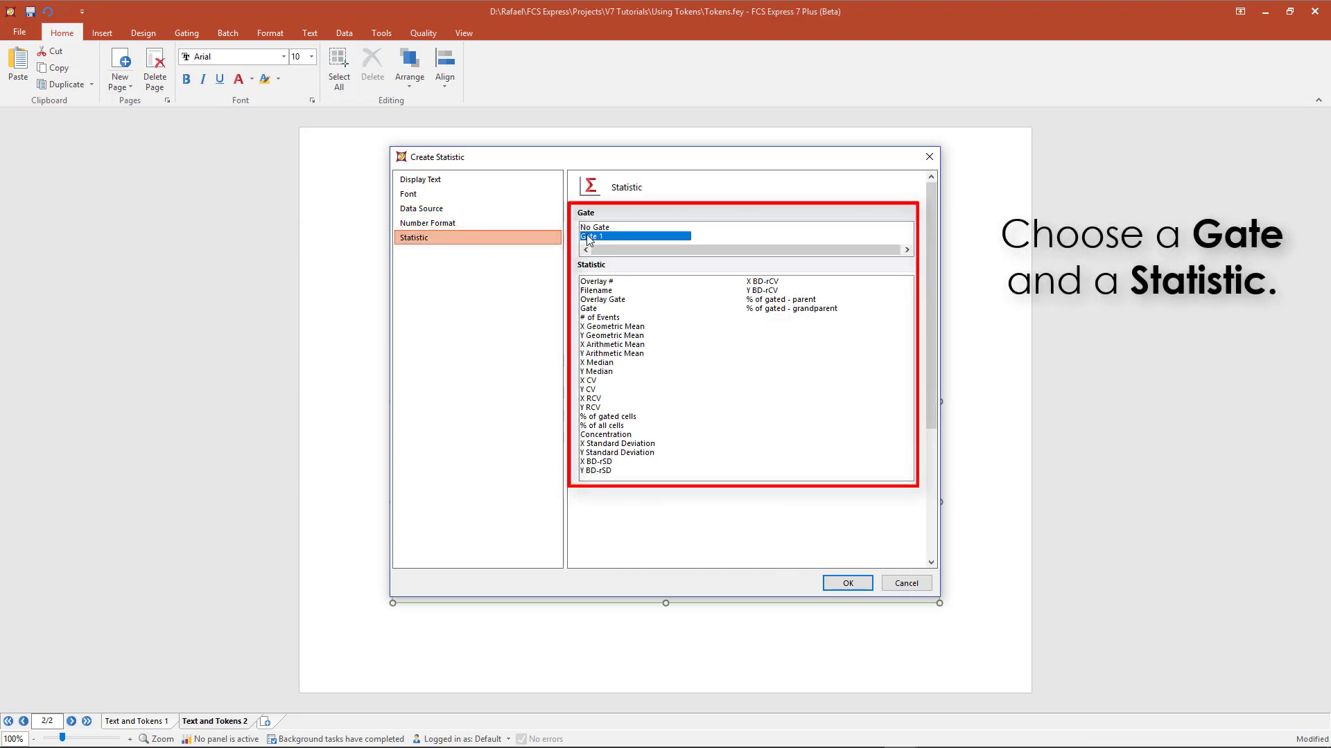
click(599, 318)
click(844, 583)
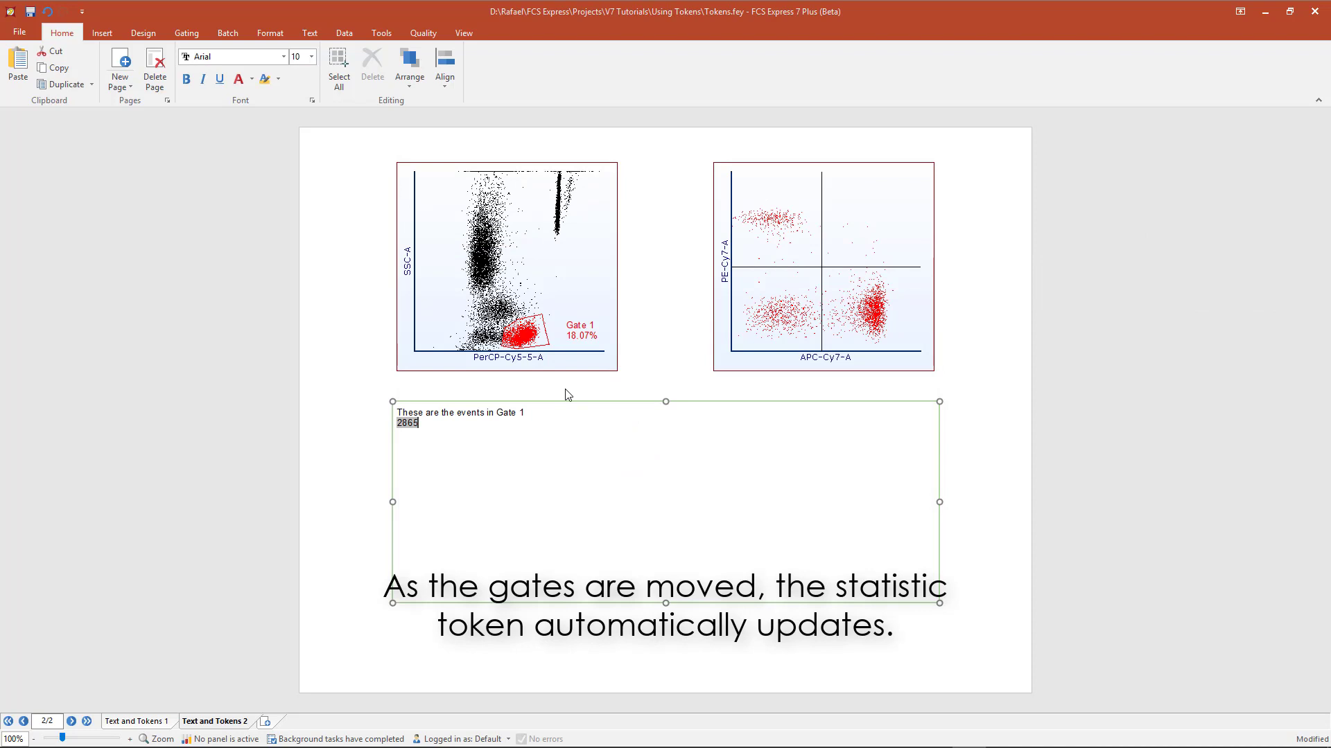
Nudge Gate 1 slightly up and to the left on the scatter plot.
mouse_move(528, 338)
mouse_down()
mouse_move(484, 279)
mouse_move(539, 218)
mouse_move(547, 242)
mouse_move(500, 280)
mouse_move(523, 335)
mouse_up()
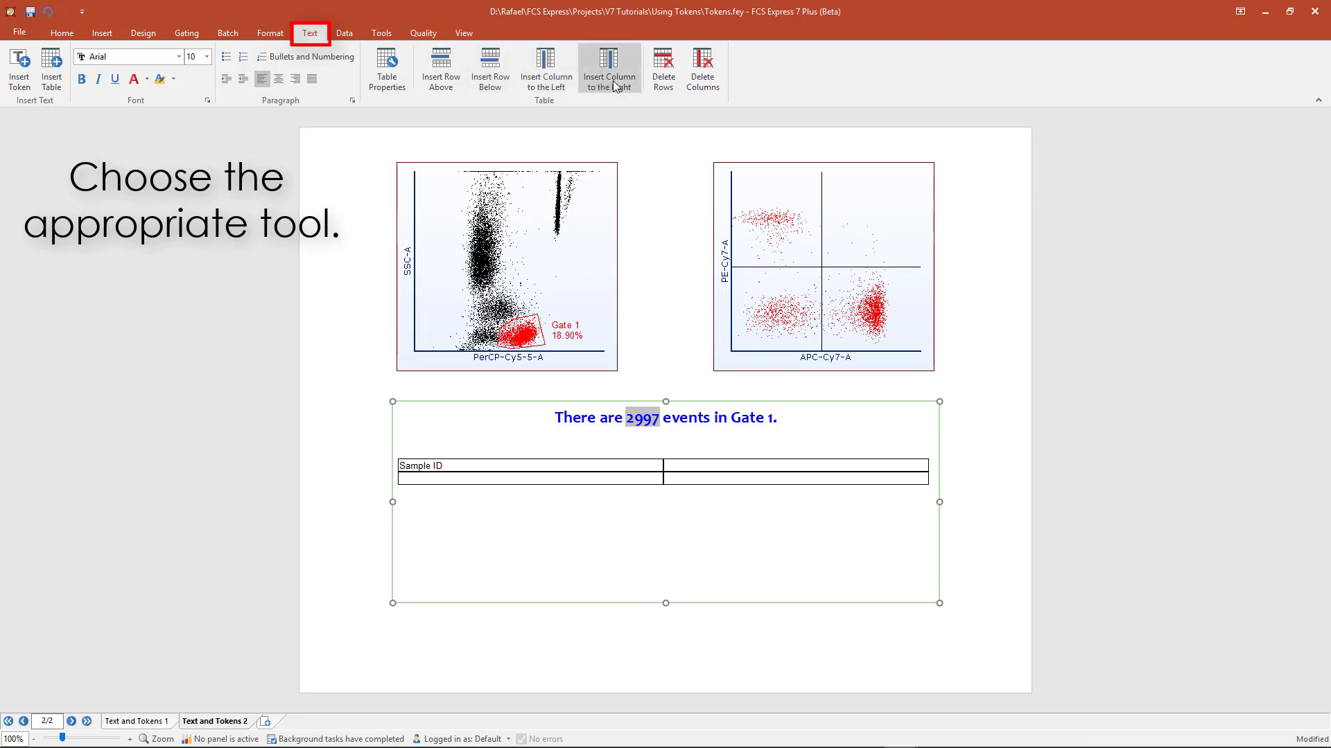
Add two rows below and label their first cells 'UL quad' and 'LR quad'.
click(487, 78)
click(486, 78)
click(428, 479)
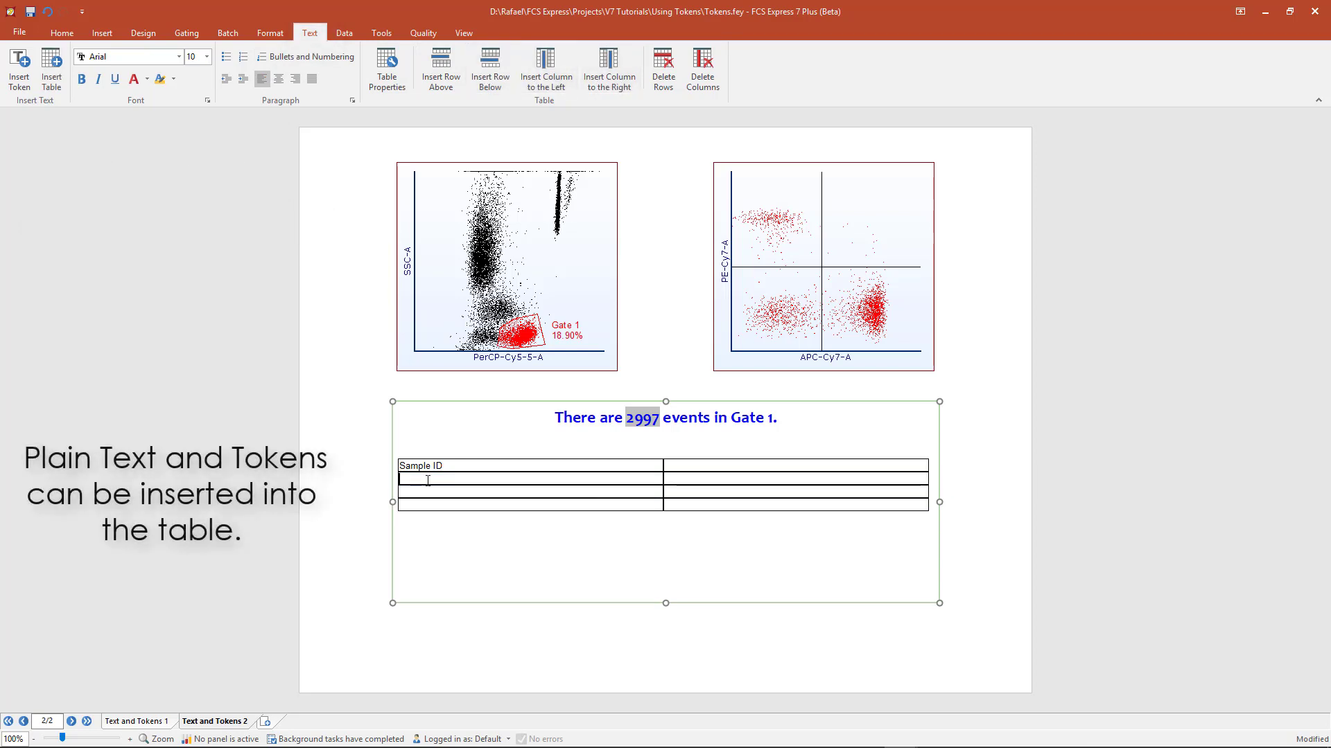
text(UL qu)
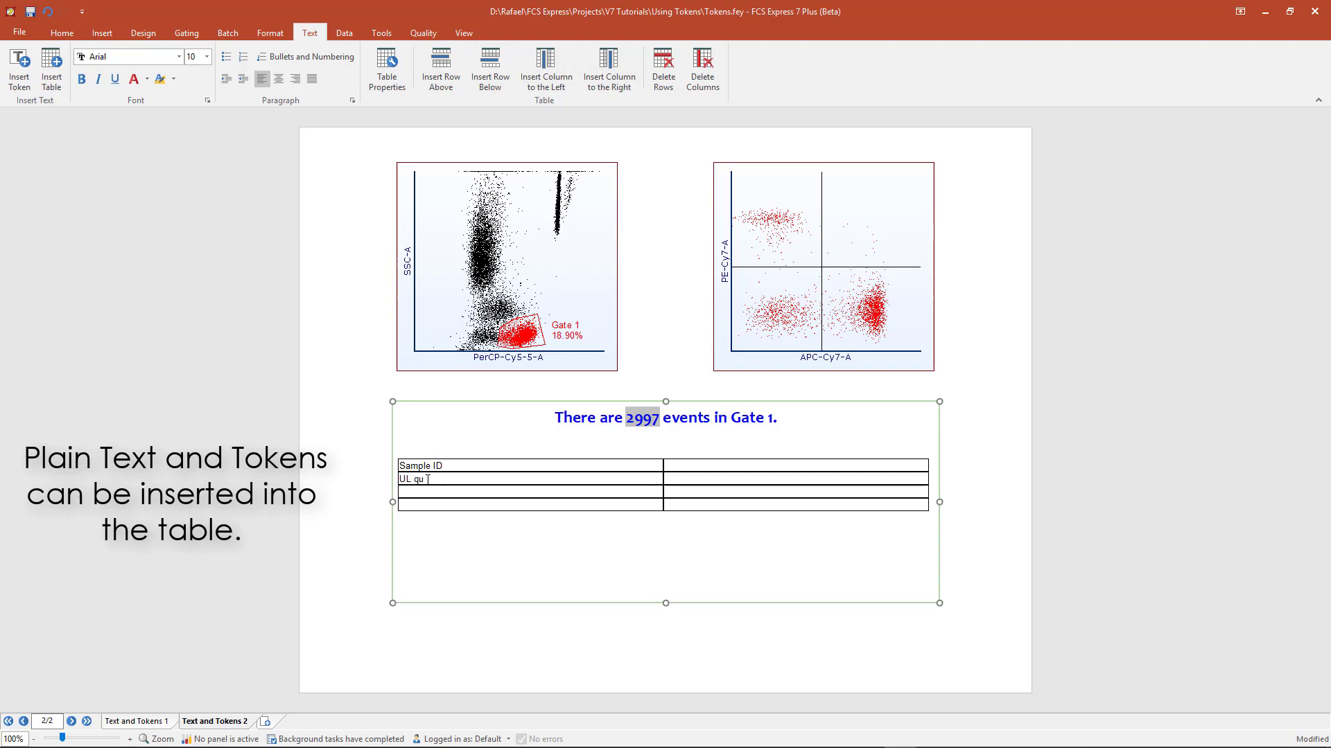
text(ad)
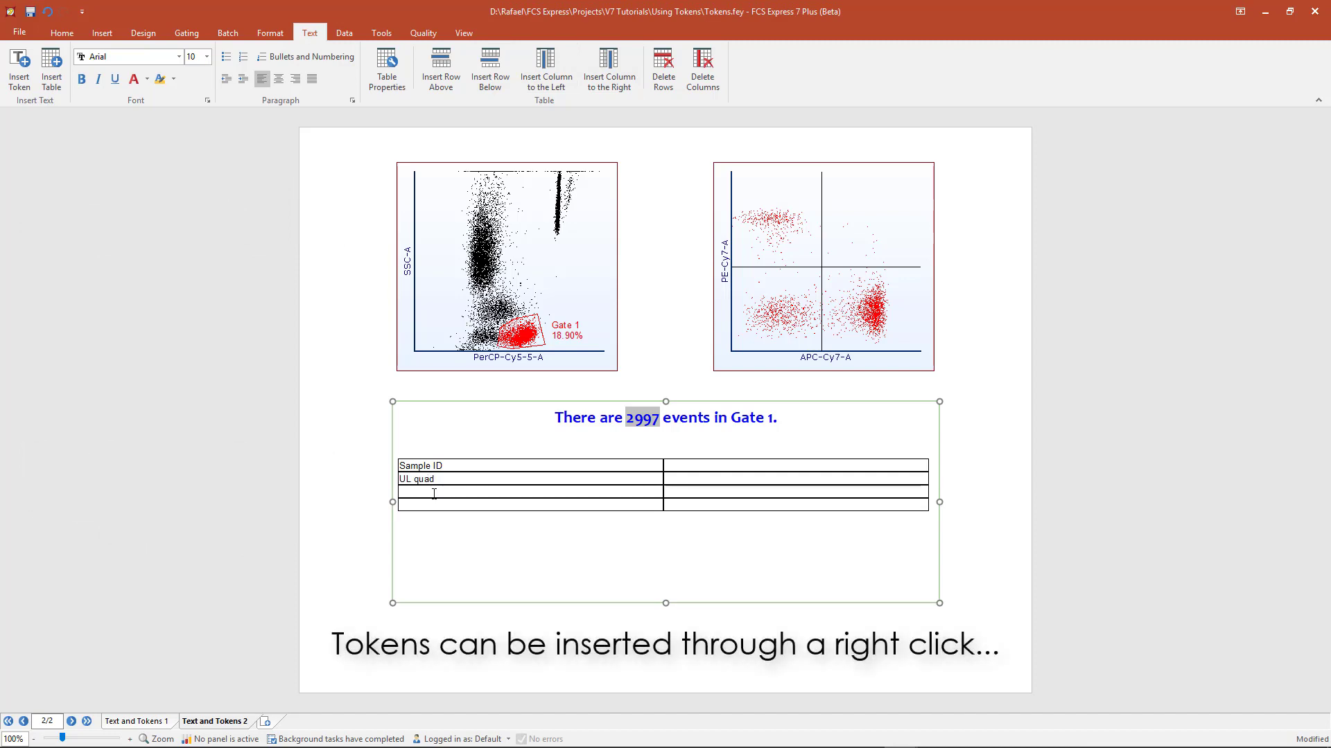
click(434, 493)
text(LR quad)
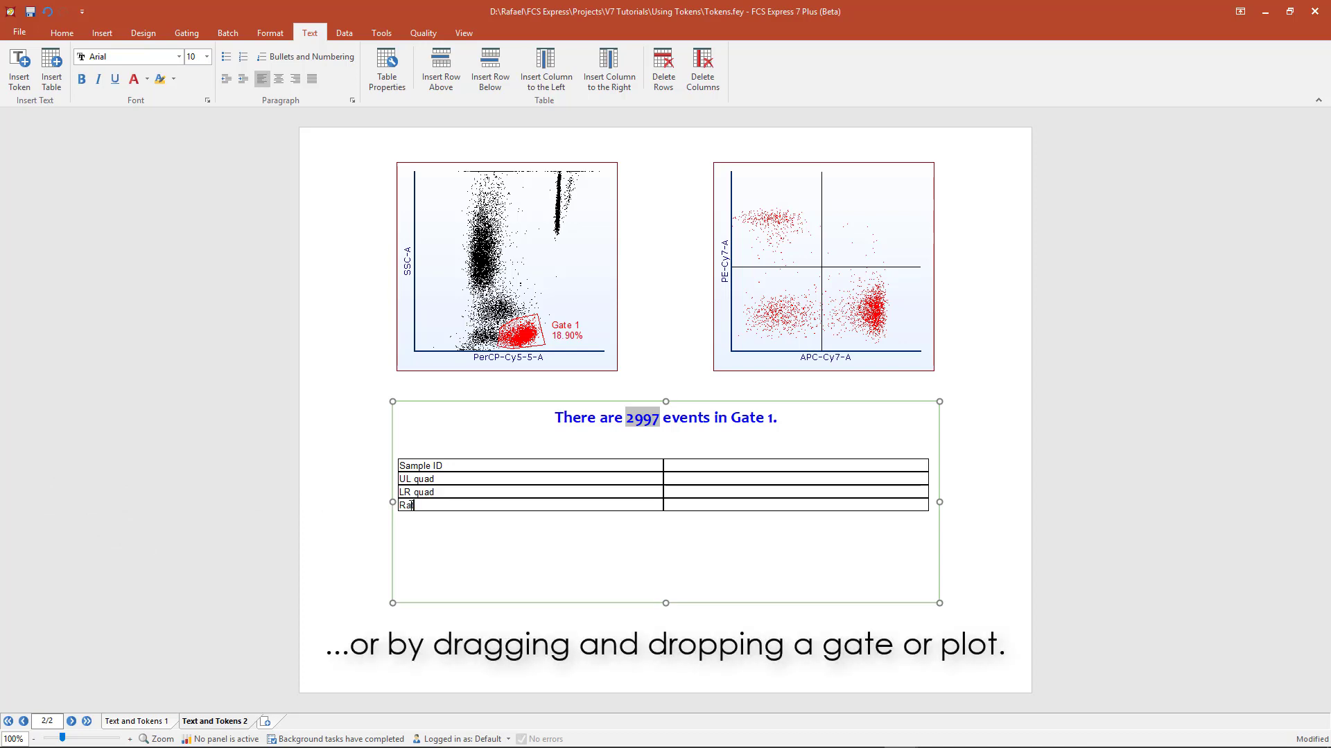
click(605, 335)
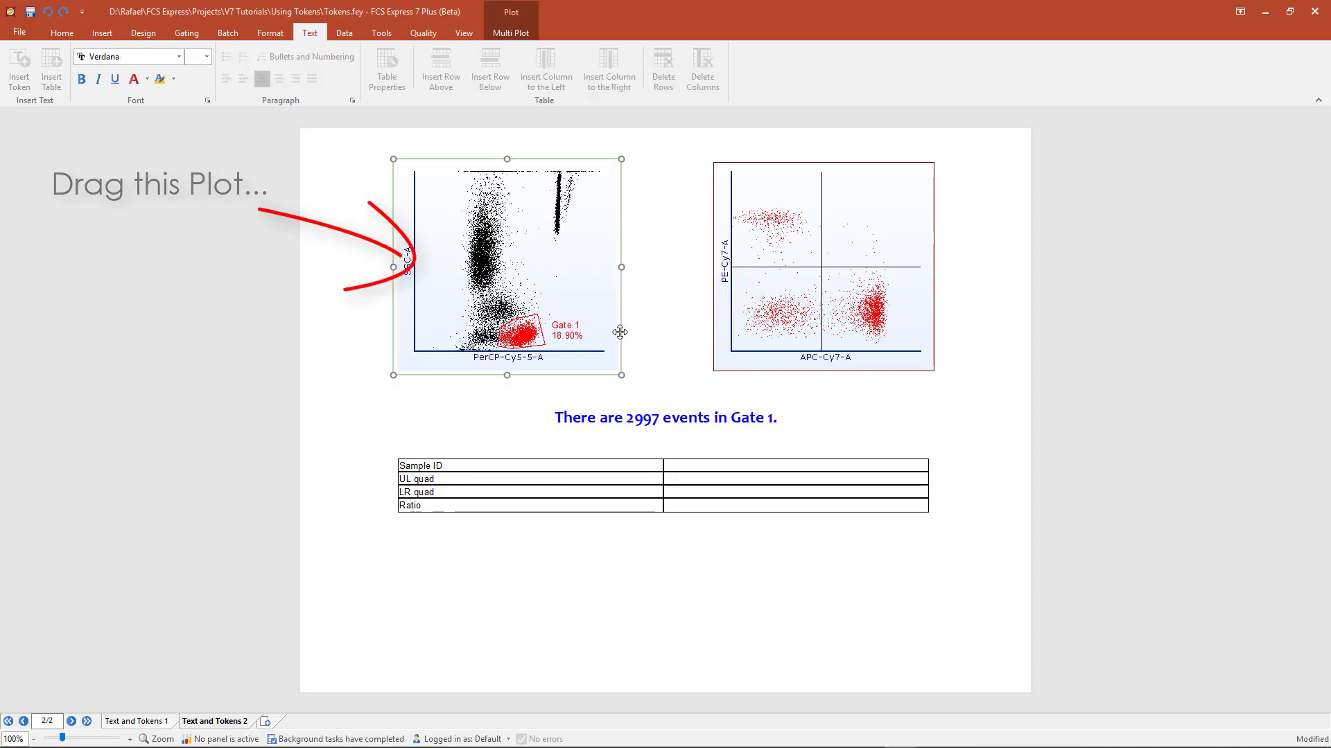
Fill the Sample ID value cell with a $SSMNO keyword token from the left plot, showing 42700.
drag(619, 332, 718, 468)
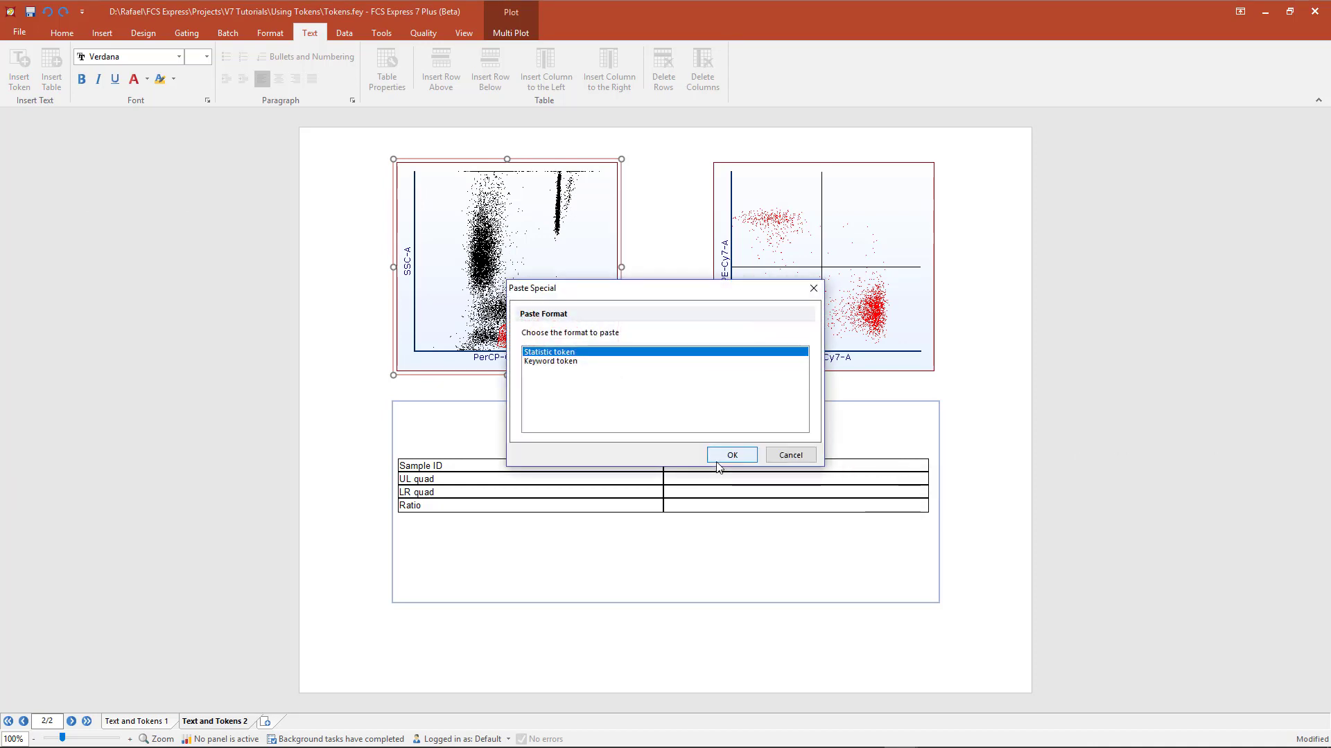
click(564, 363)
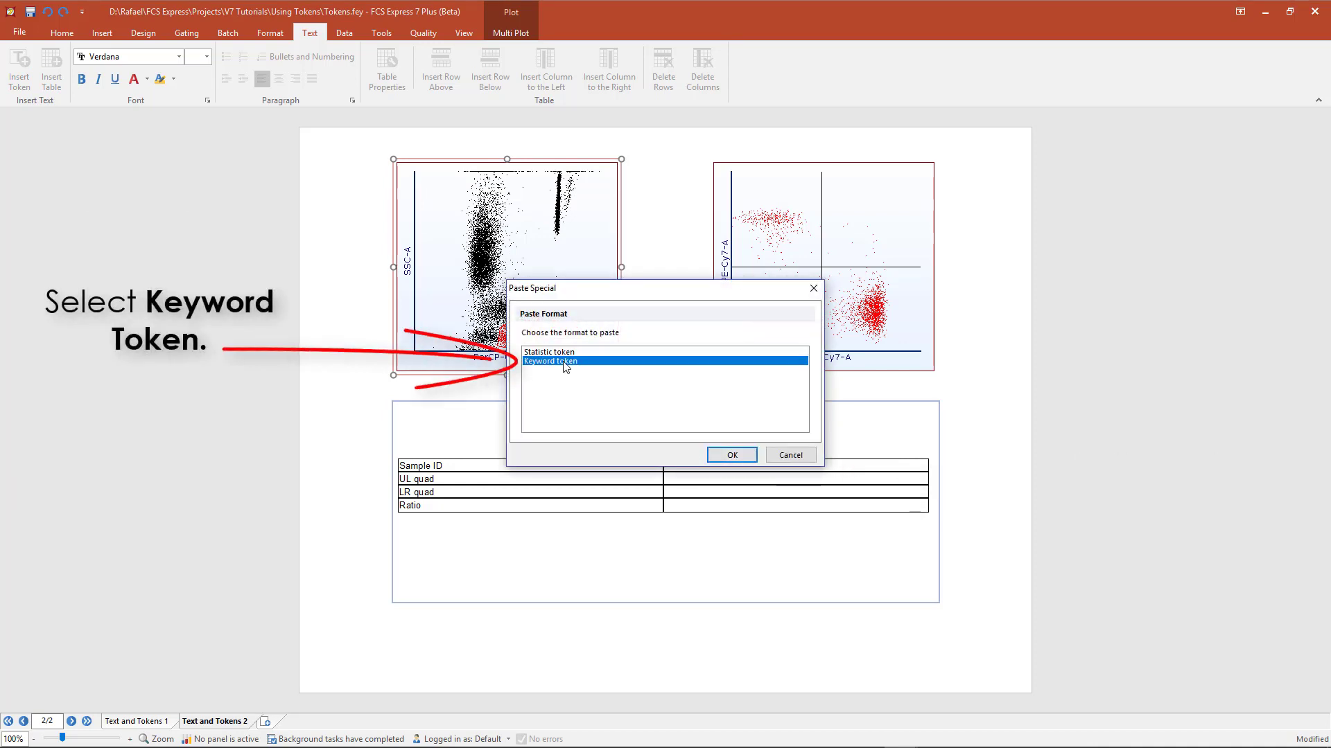
click(732, 455)
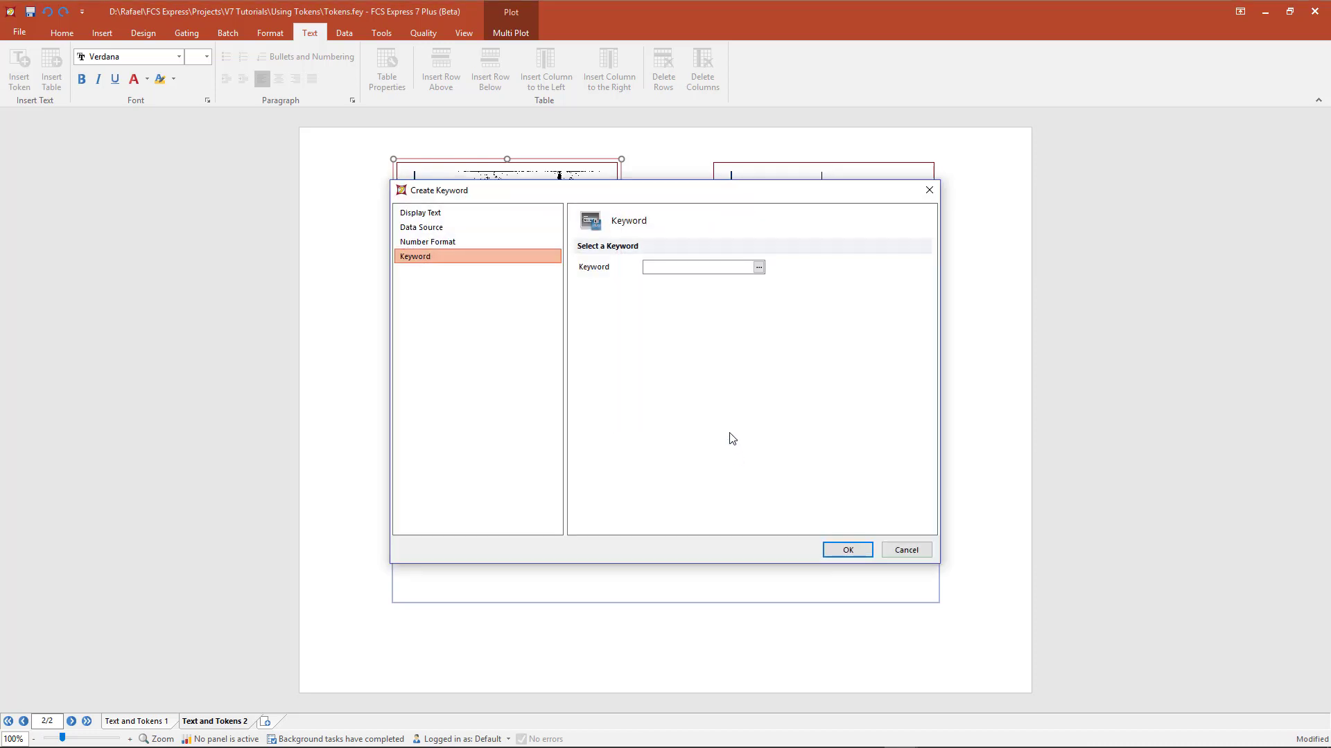
click(759, 269)
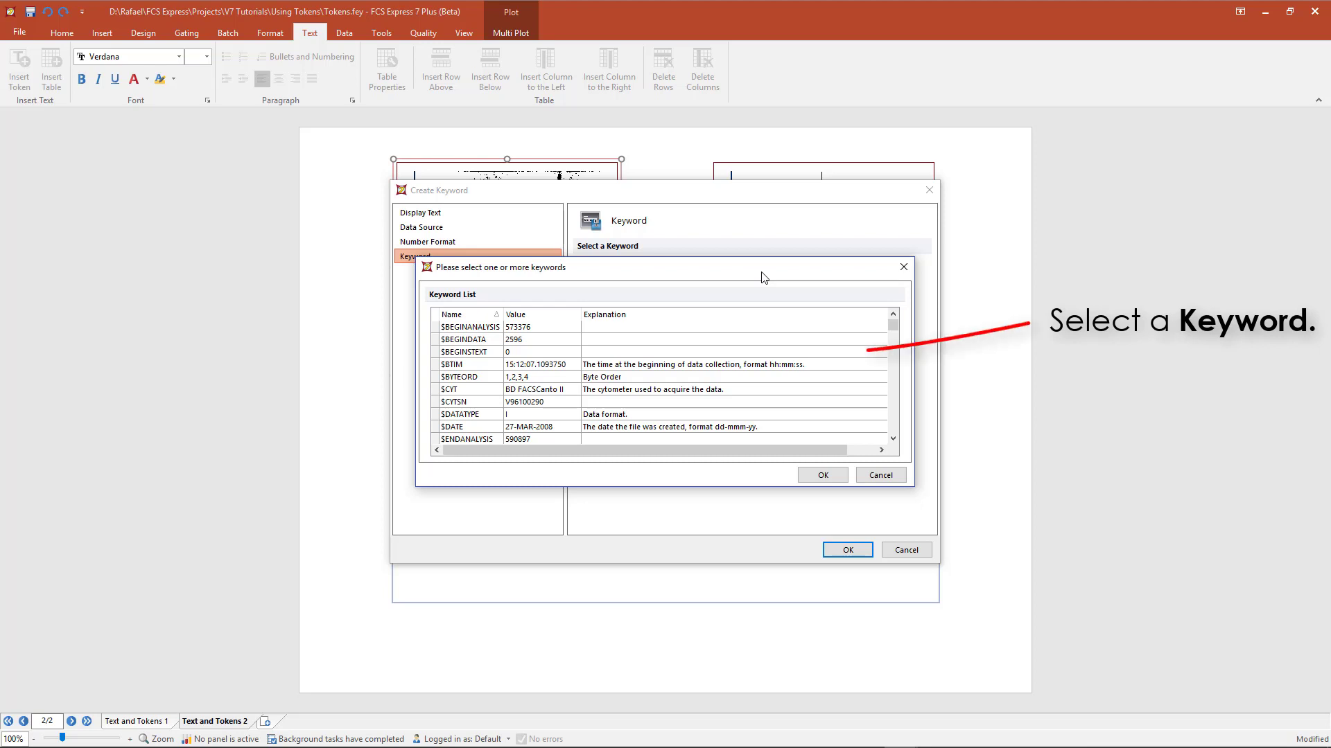
drag(893, 331, 893, 394)
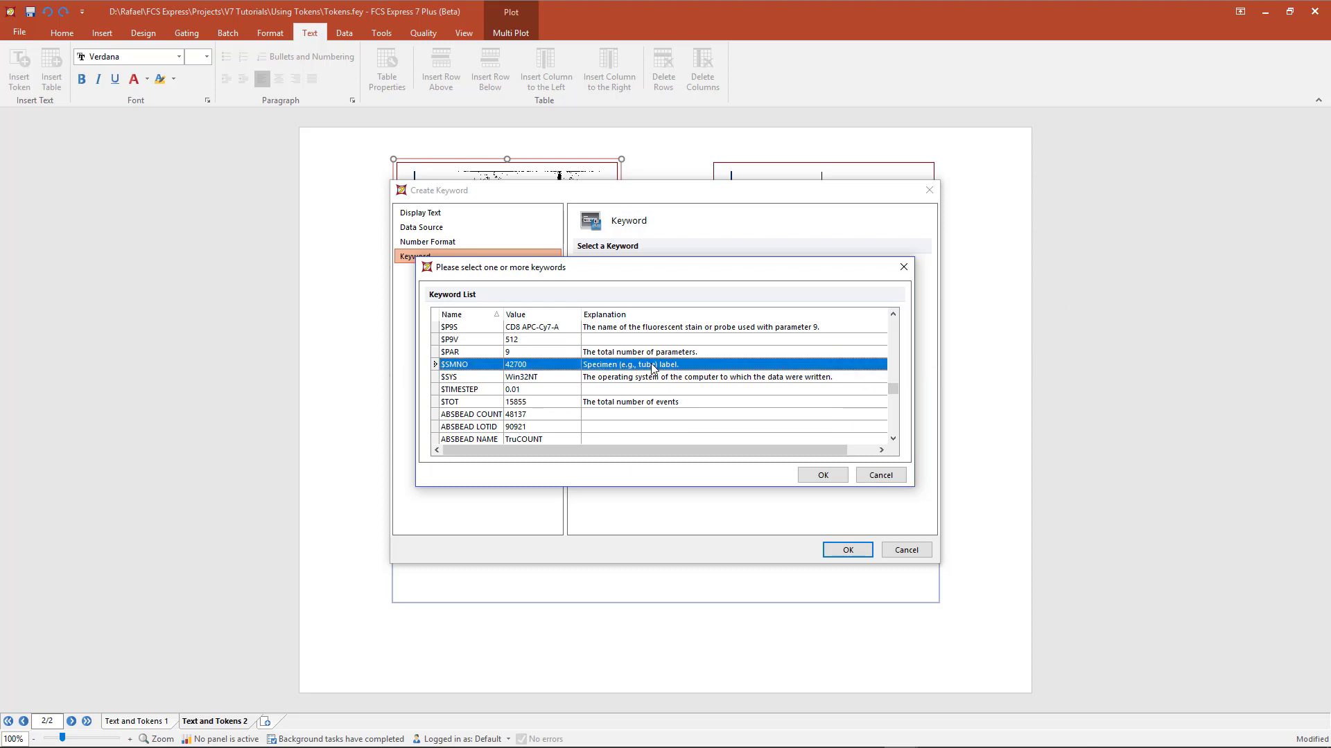
click(740, 365)
click(818, 475)
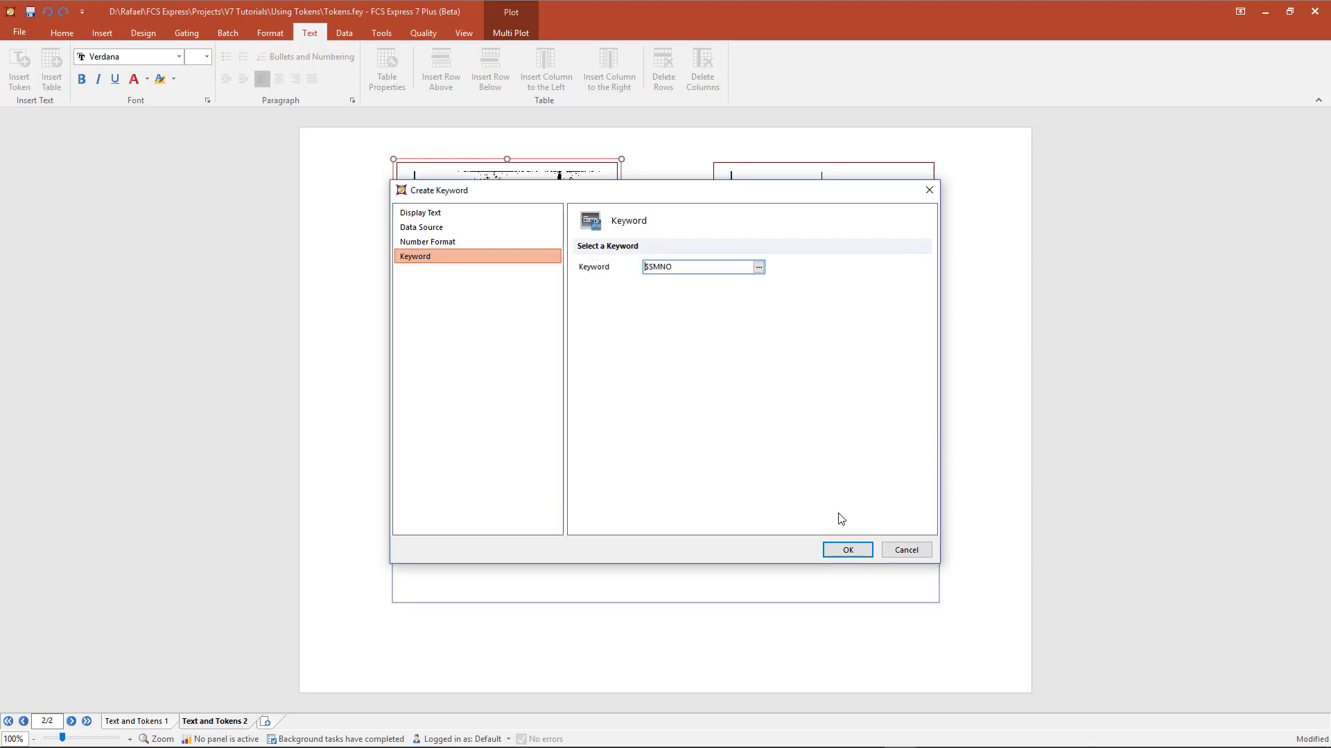
click(847, 550)
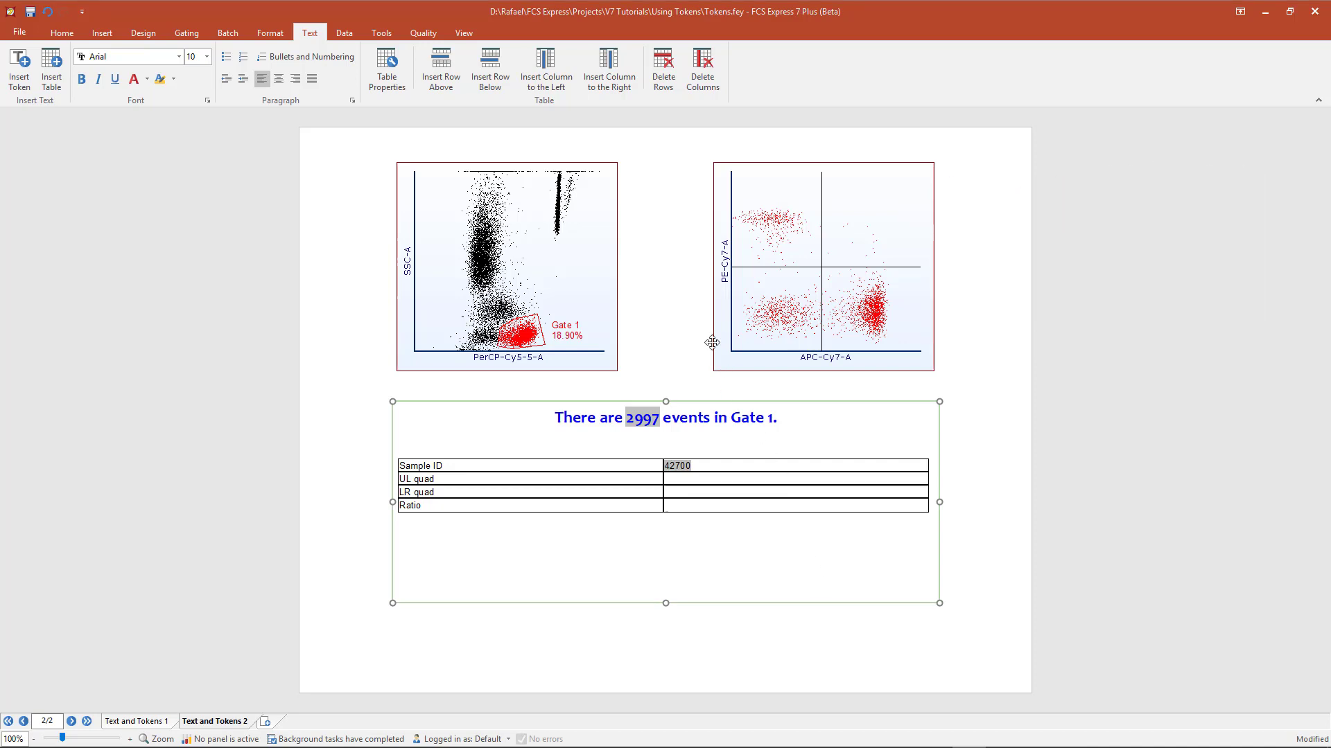
Put an Upper Left quadrant '% of gated cells' token in the UL quad cell, reading 13.55.
drag(716, 353, 673, 479)
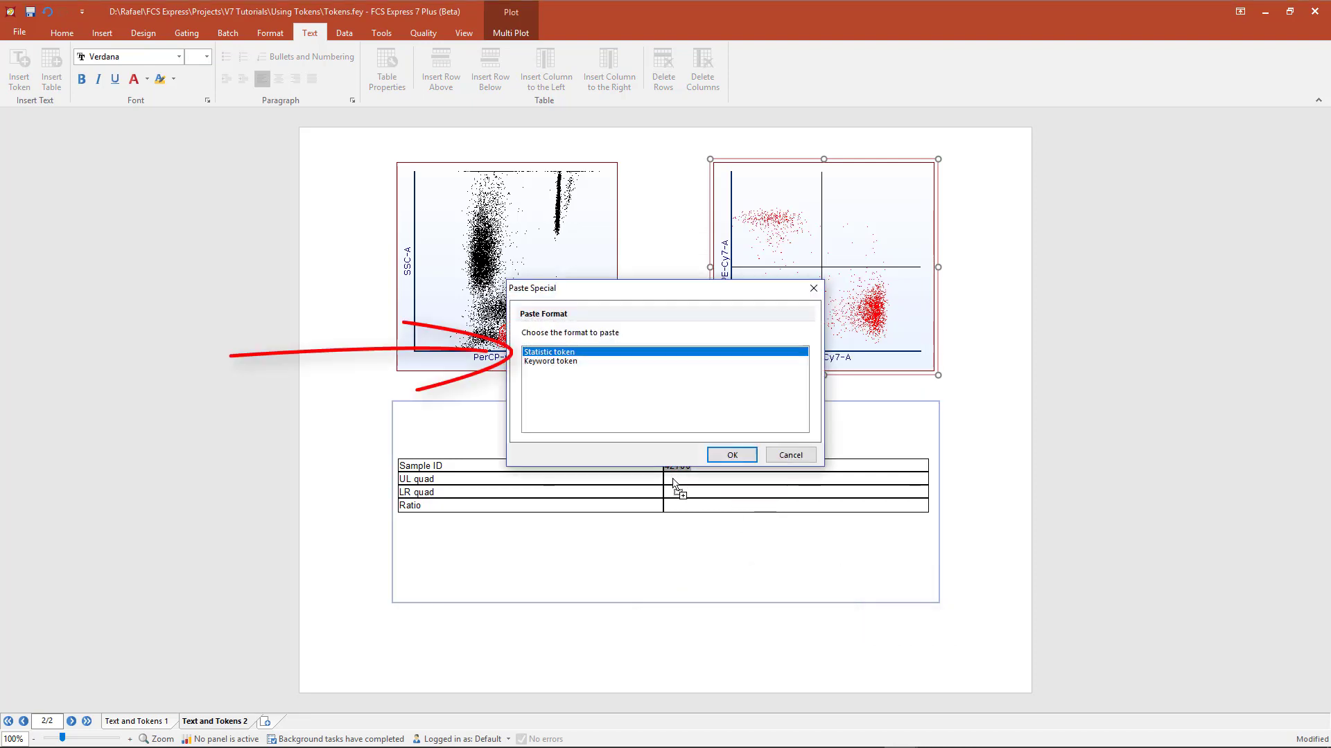
click(731, 455)
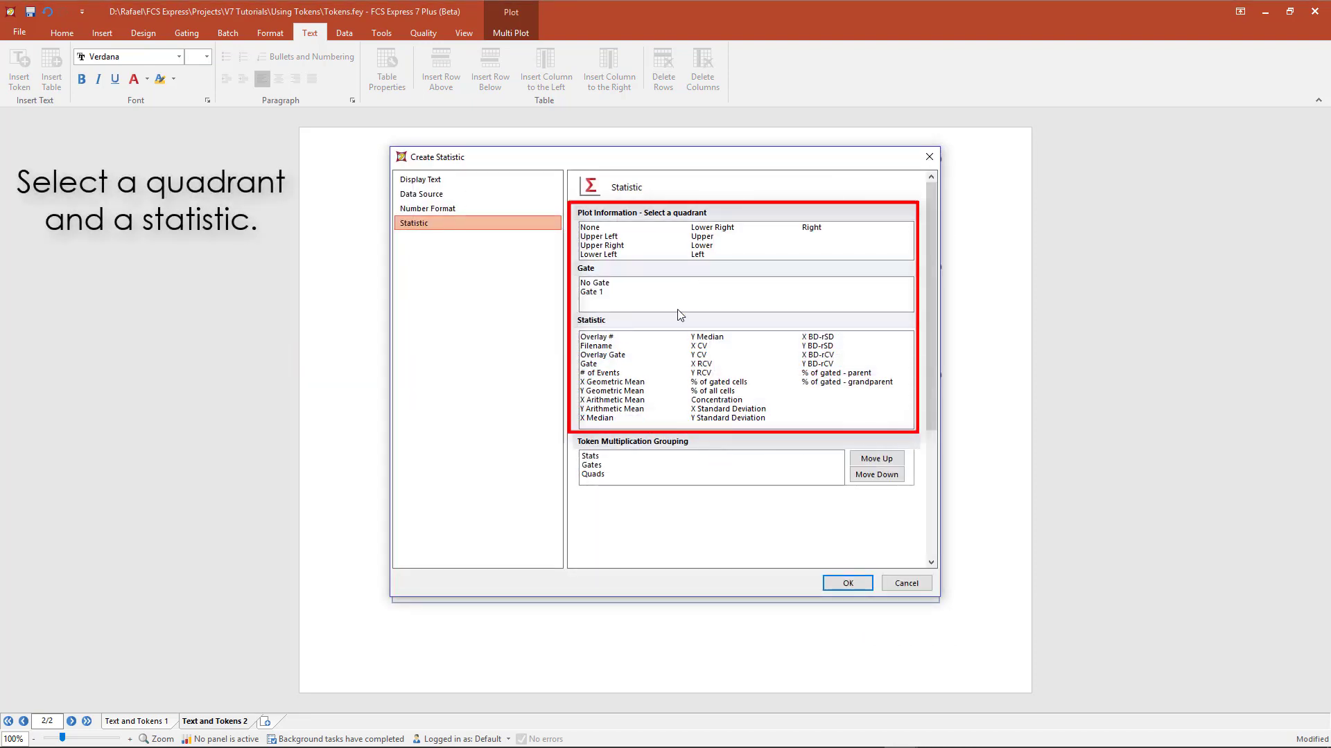
click(608, 239)
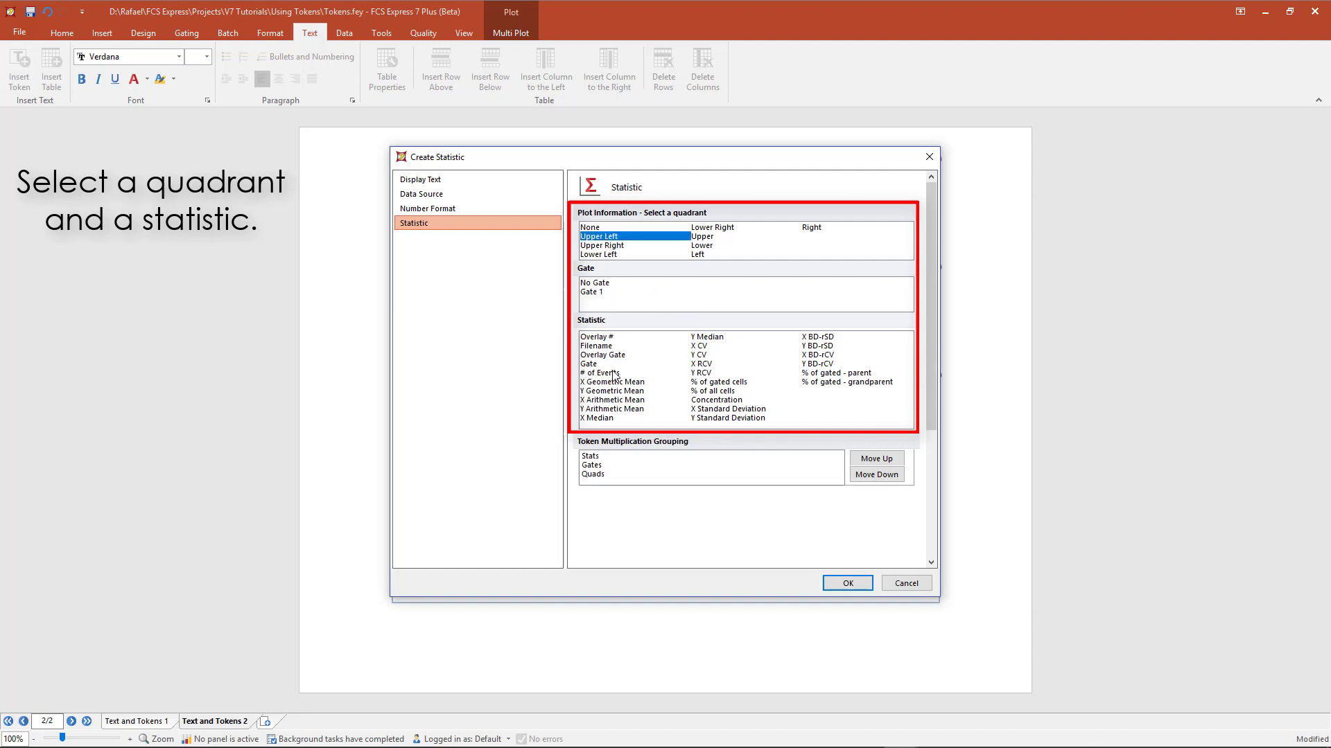
click(704, 384)
click(847, 582)
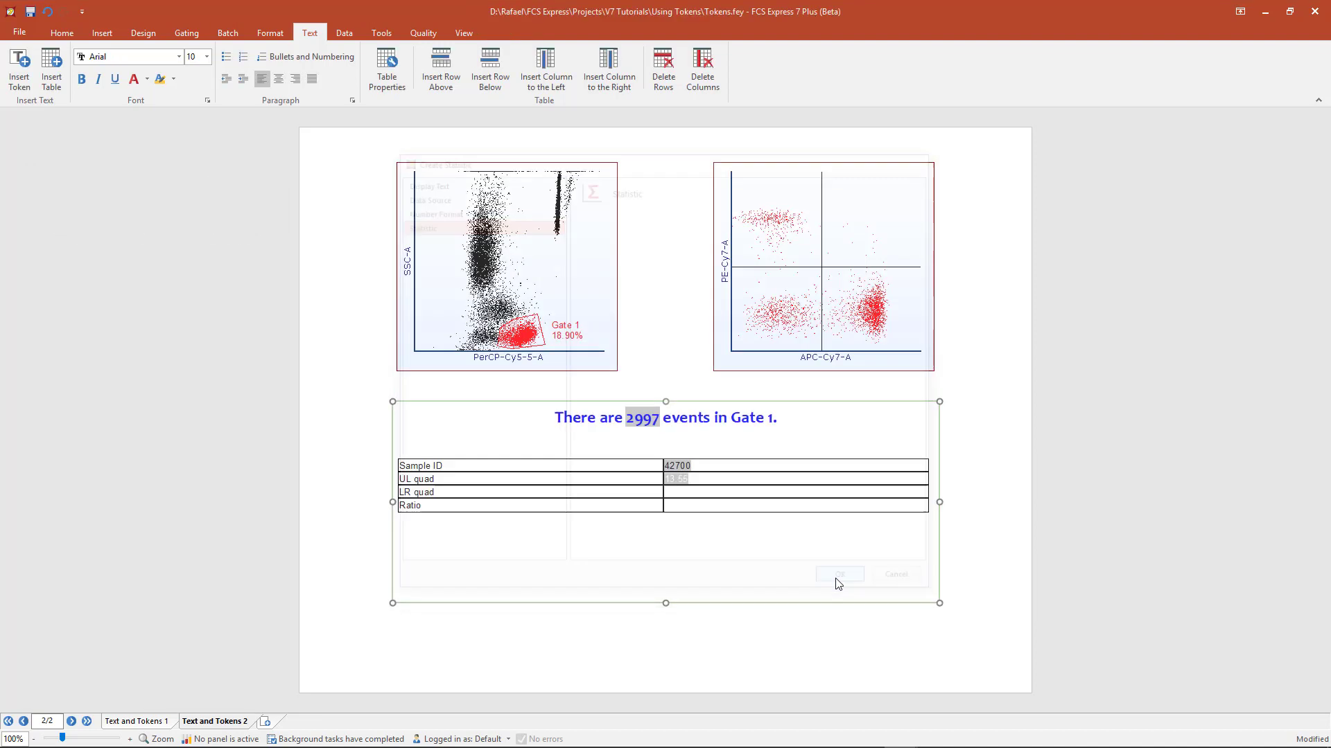
Copy the token to LR quad and switch it to the Lower Right quadrant, reading 62.60.
click(669, 479)
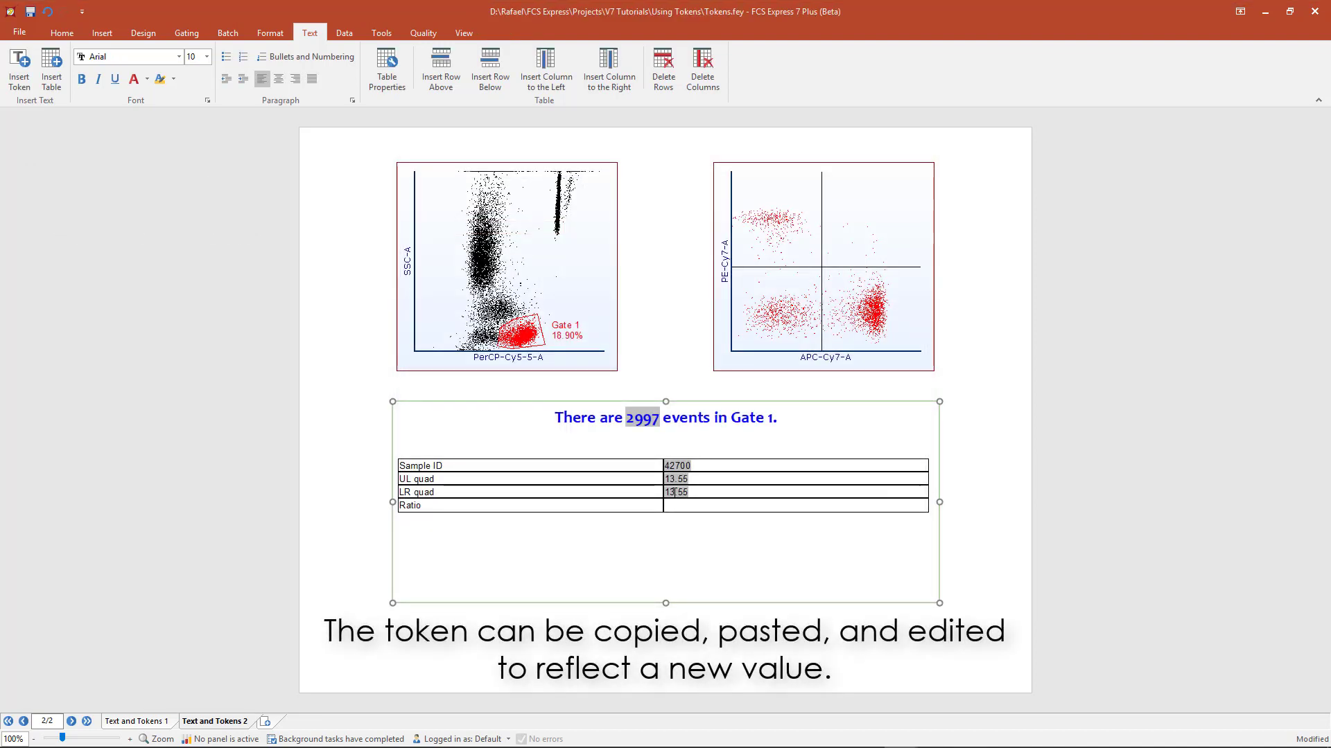
right_click(674, 492)
click(693, 504)
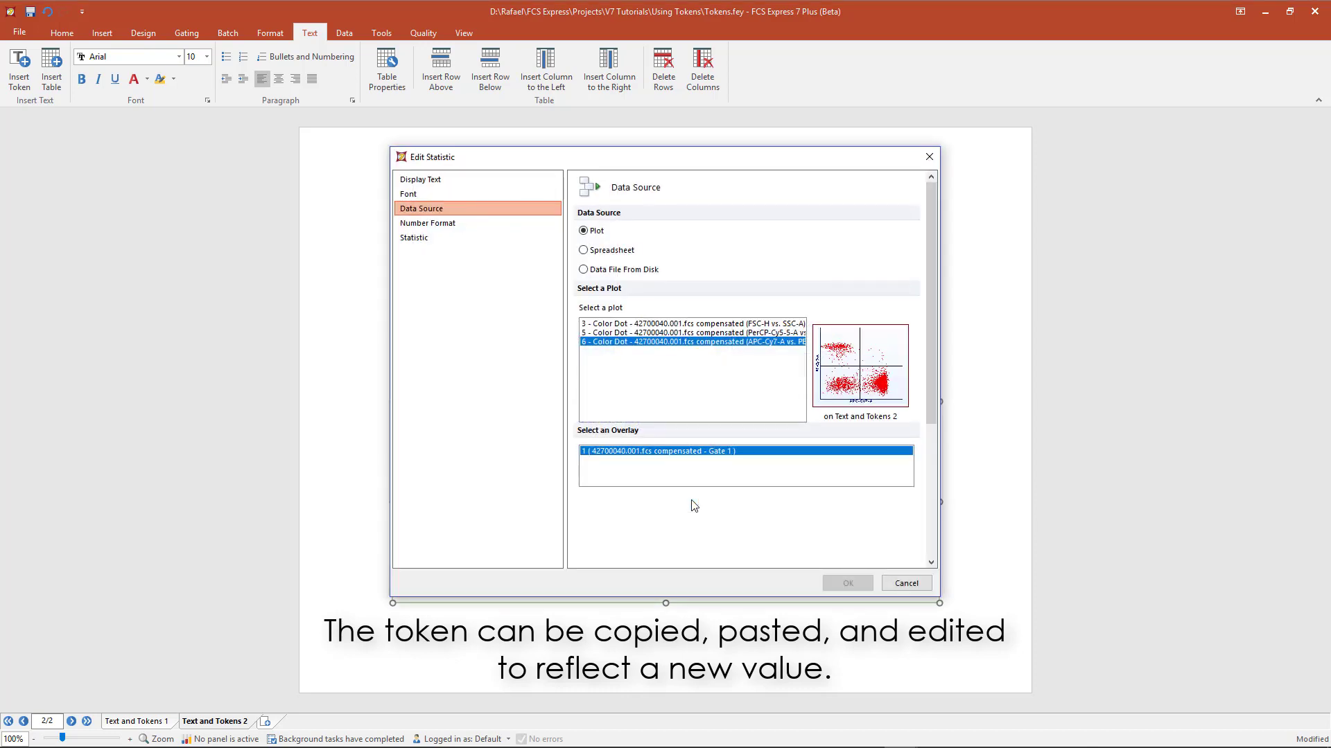
click(411, 241)
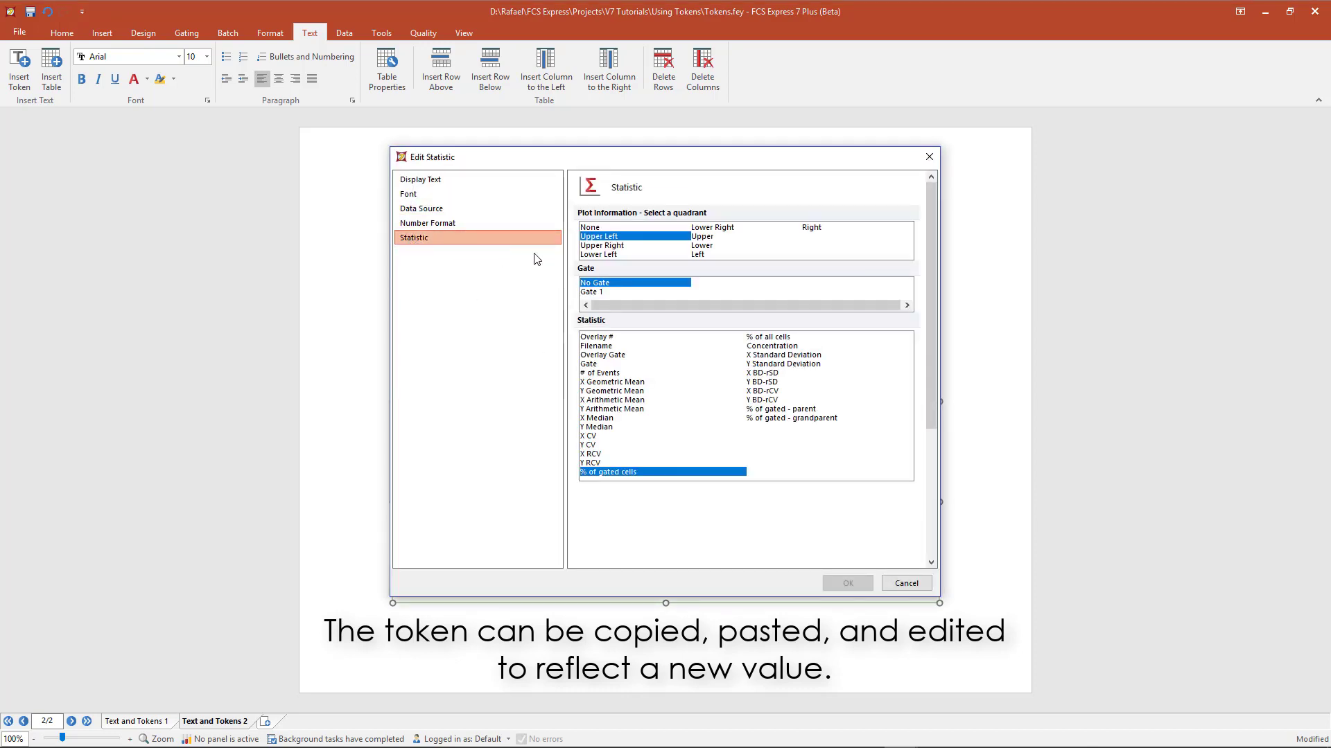
click(721, 229)
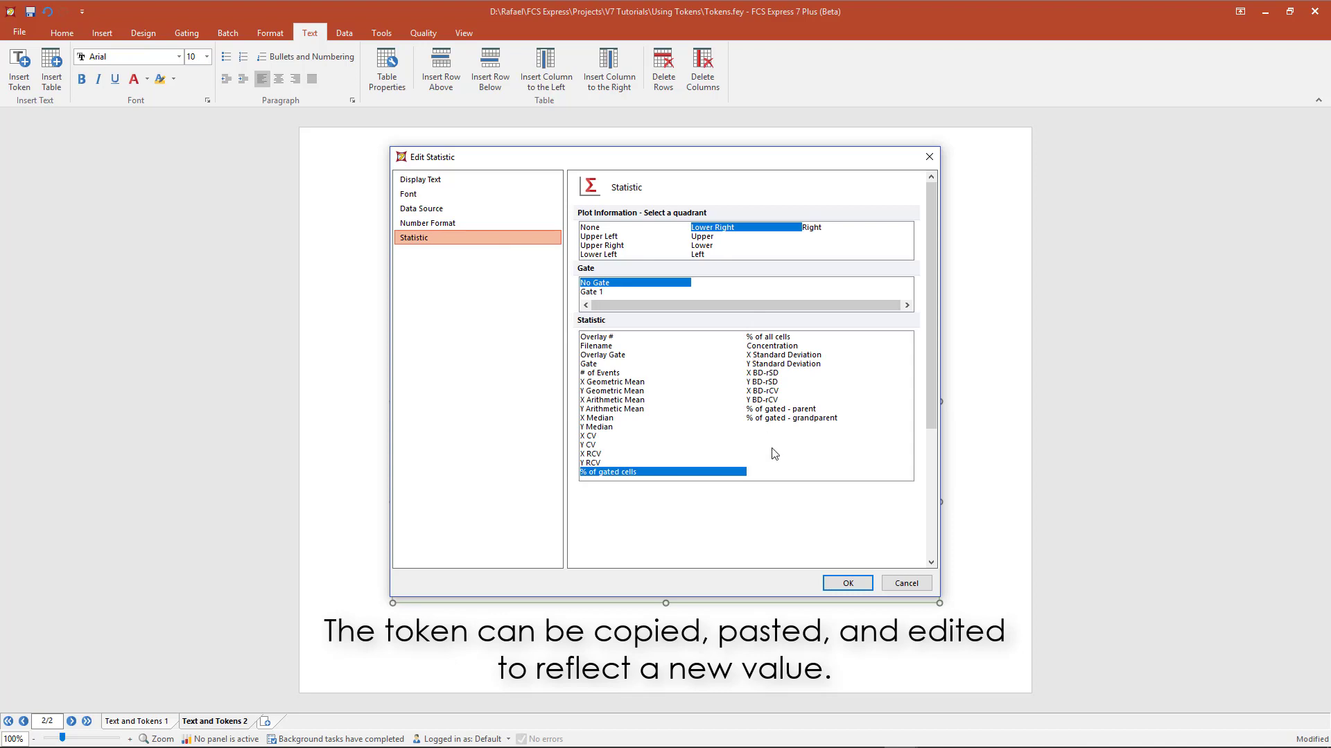
click(834, 582)
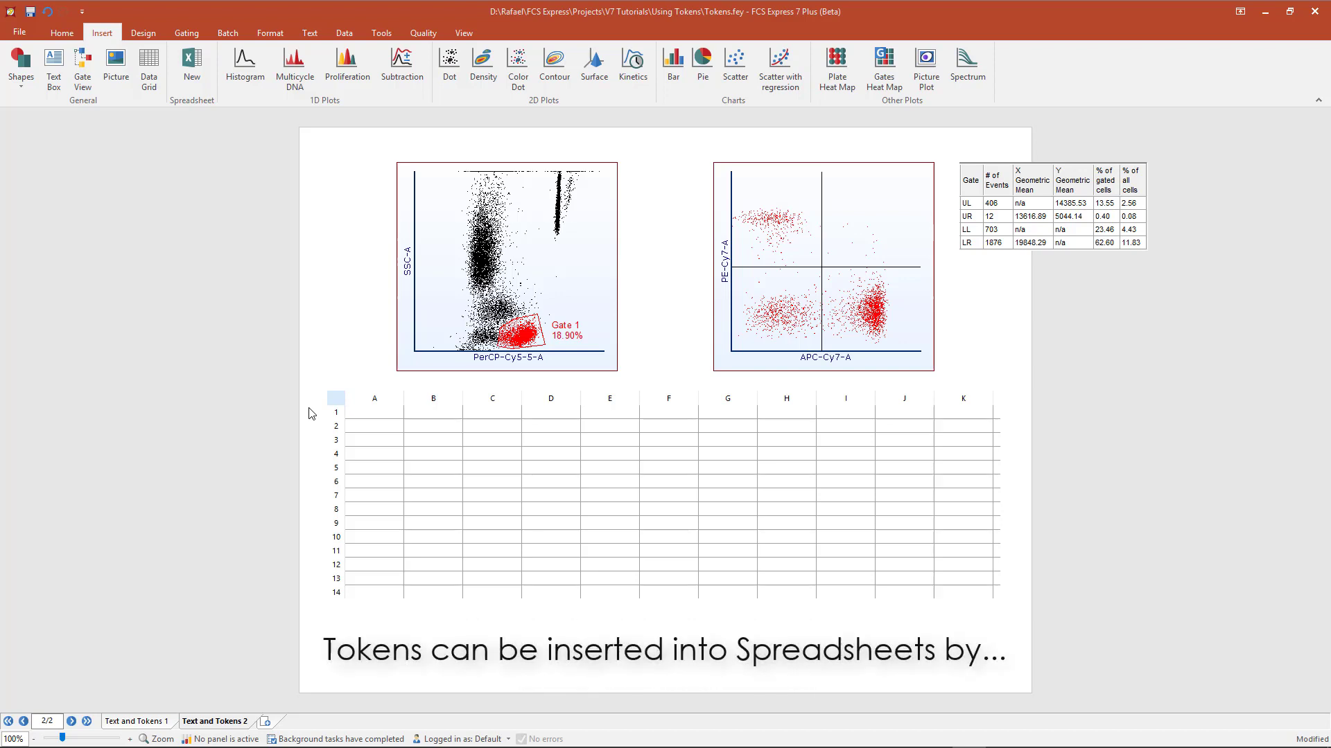
Insert a Filename statistic token into spreadsheet cell A1, reading '42700040.001.fcs compensated'.
click(379, 415)
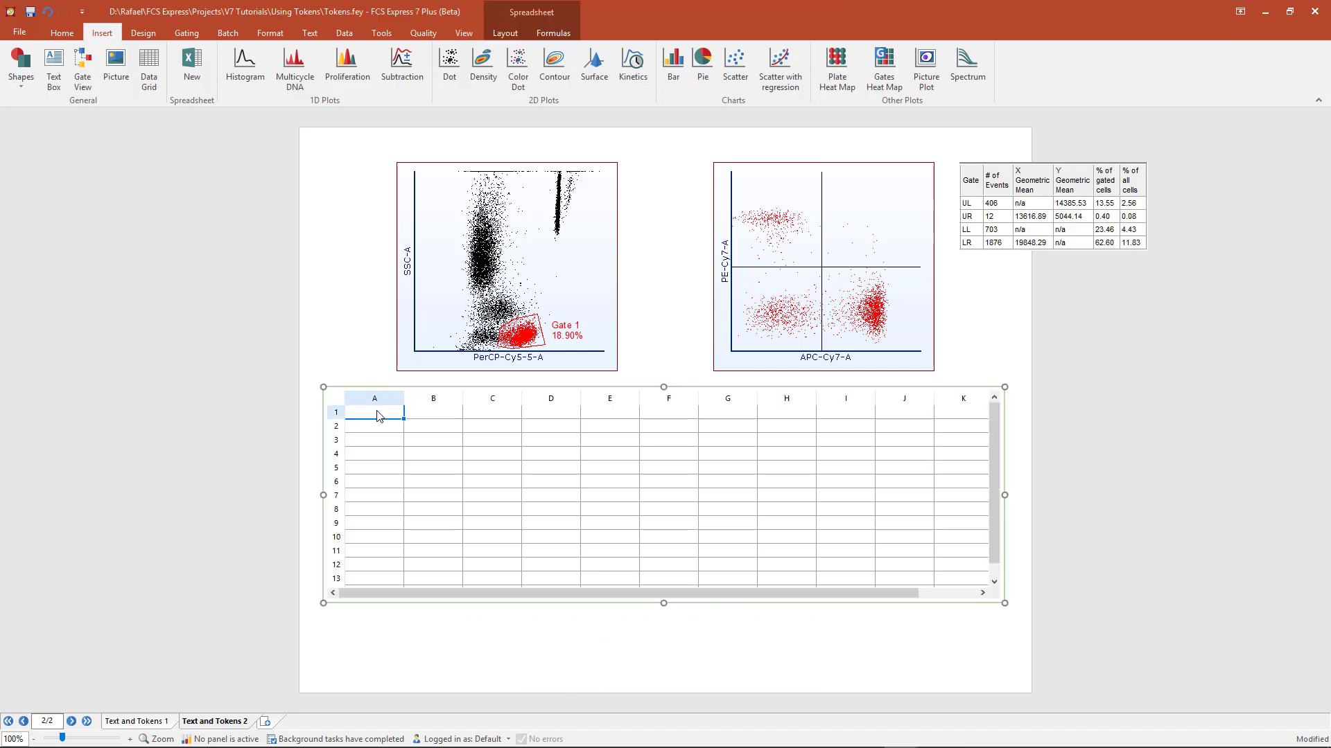
right_click(379, 416)
click(412, 441)
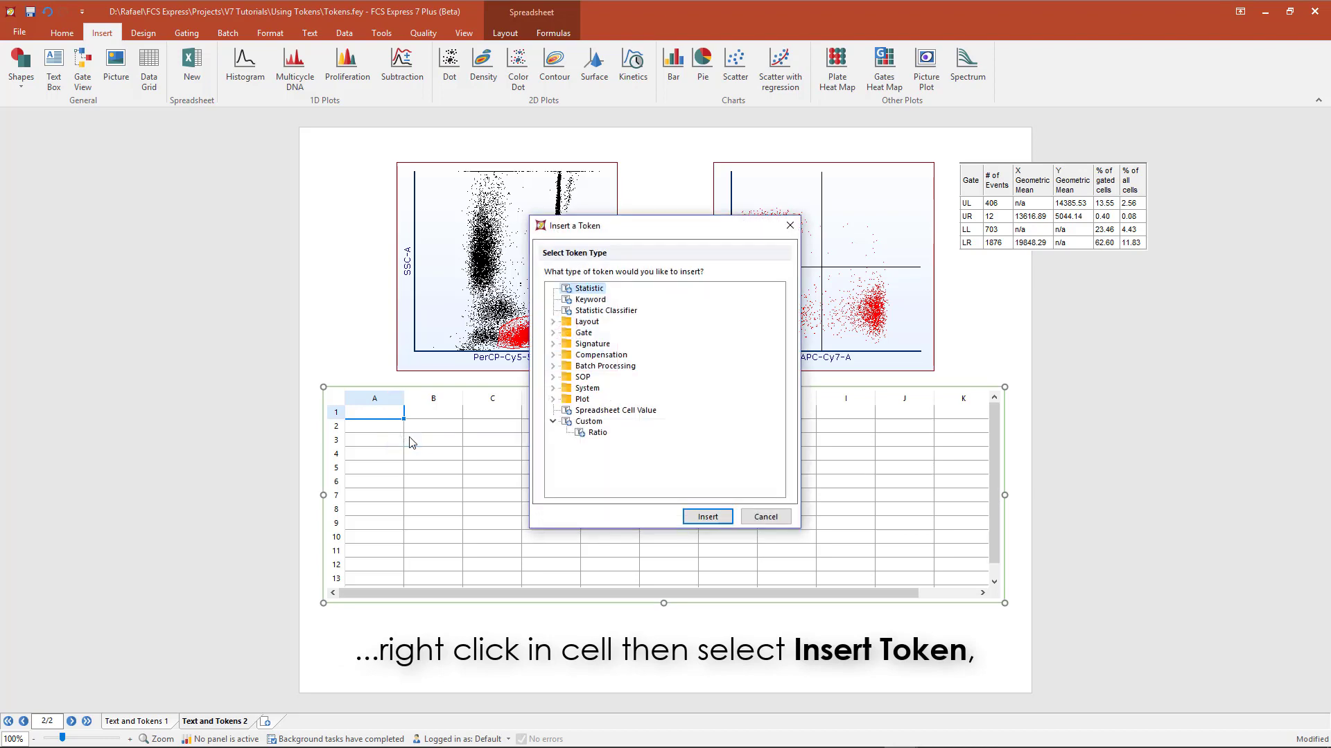
click(708, 518)
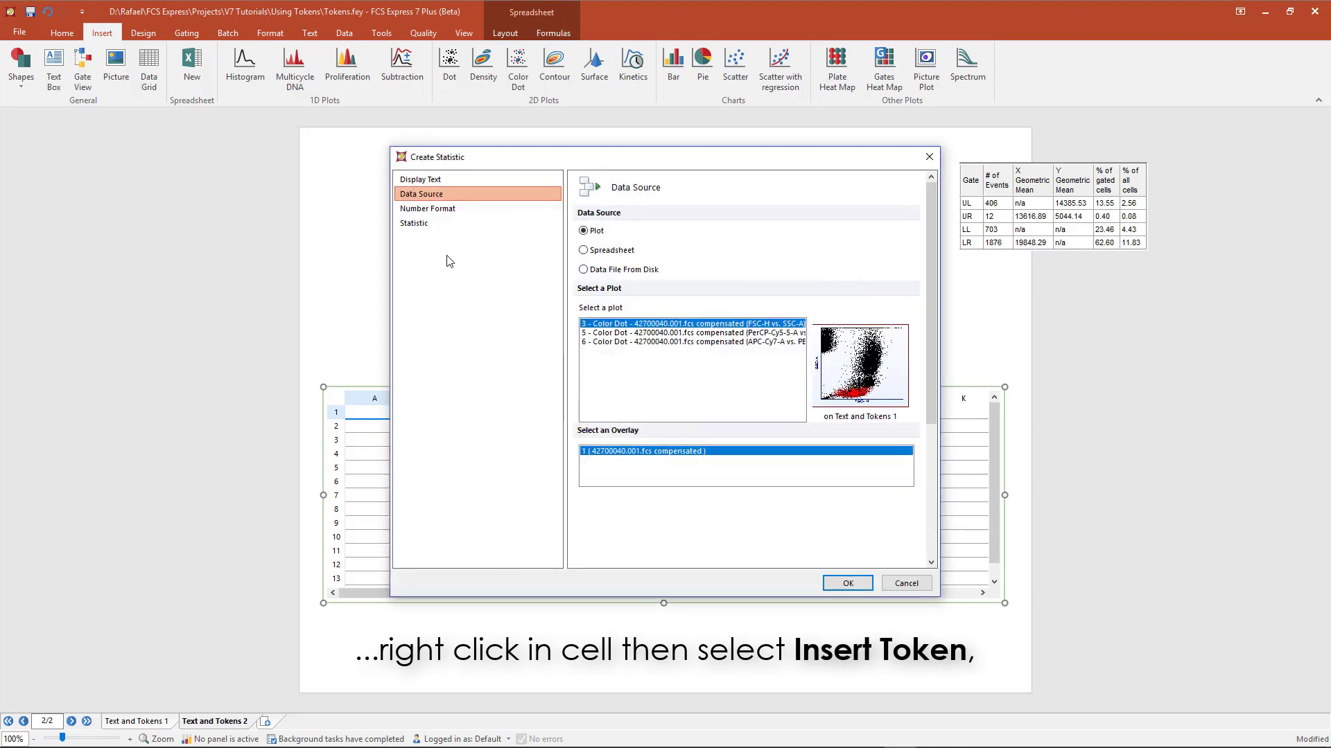
click(430, 223)
click(601, 291)
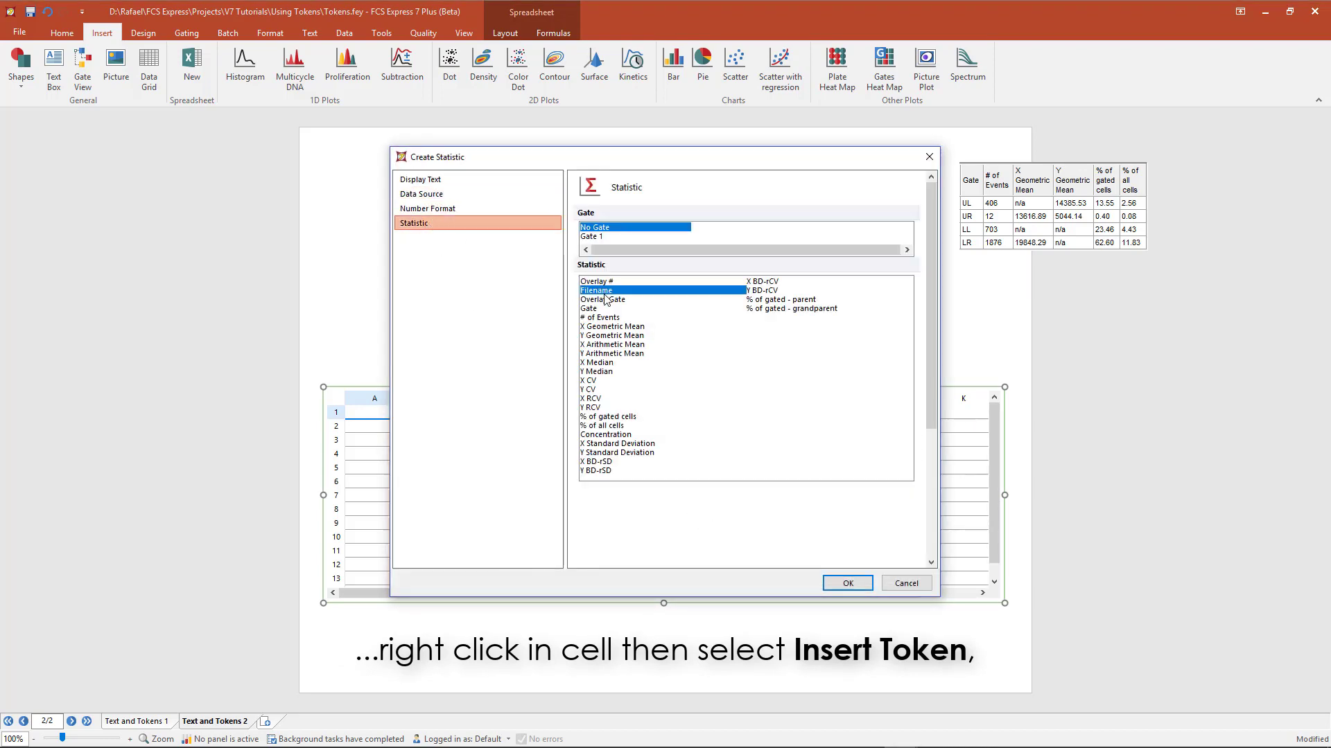
click(827, 586)
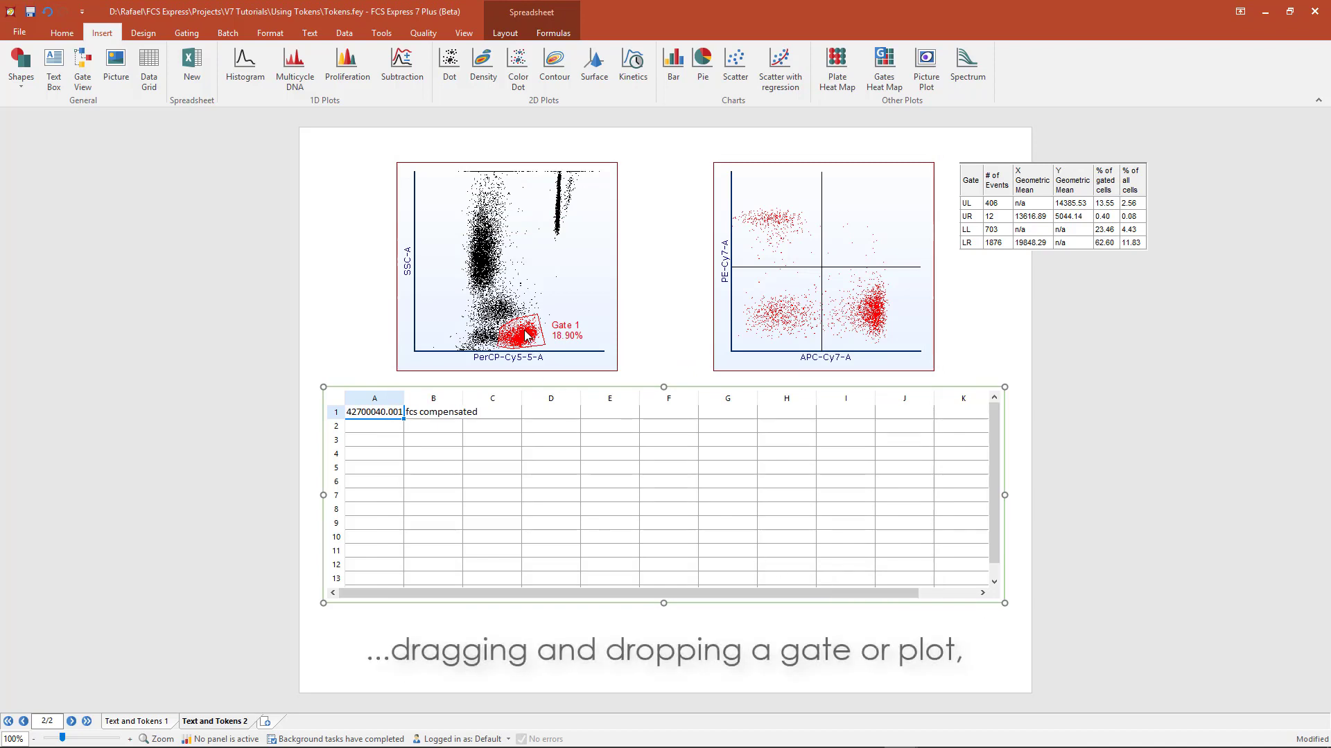
Fill cell A2 with Gate 1's '# of Events' (2997) and A3 with the lower-left quadrant count (703).
click(527, 334)
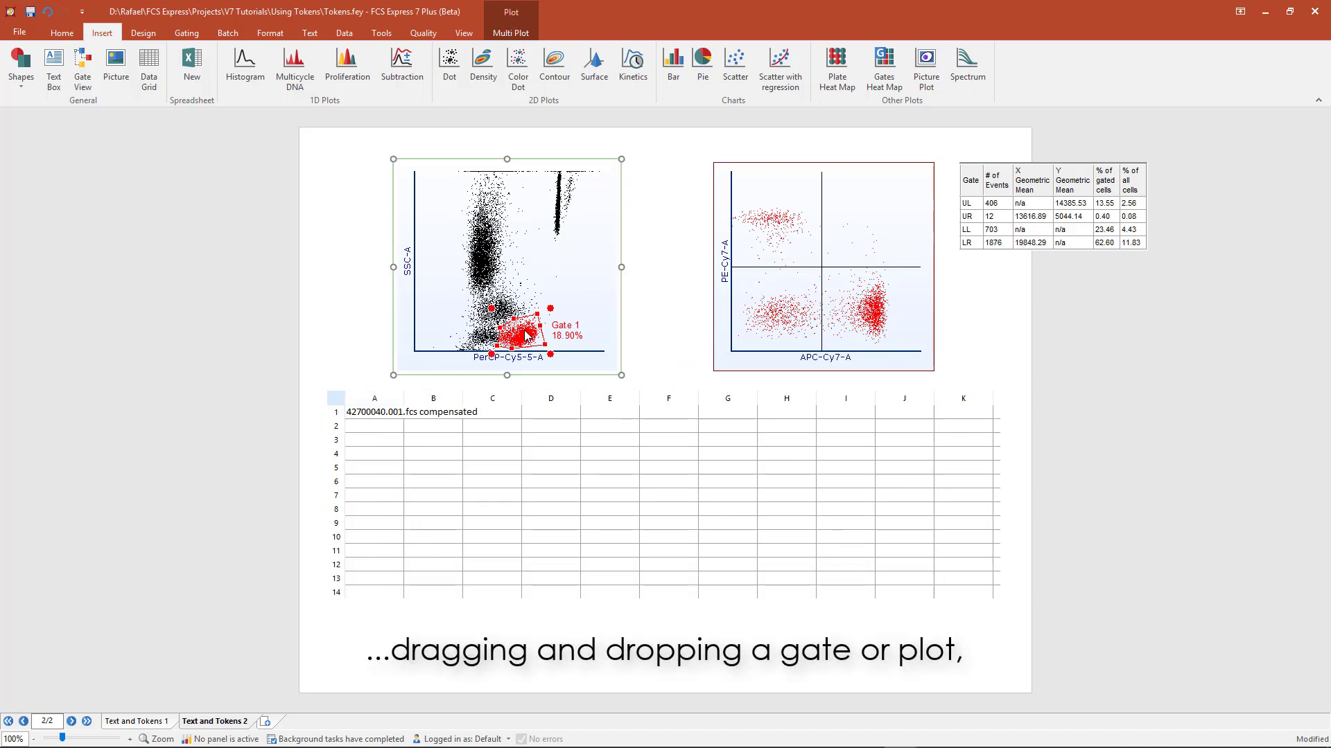
drag(527, 334, 388, 428)
click(599, 319)
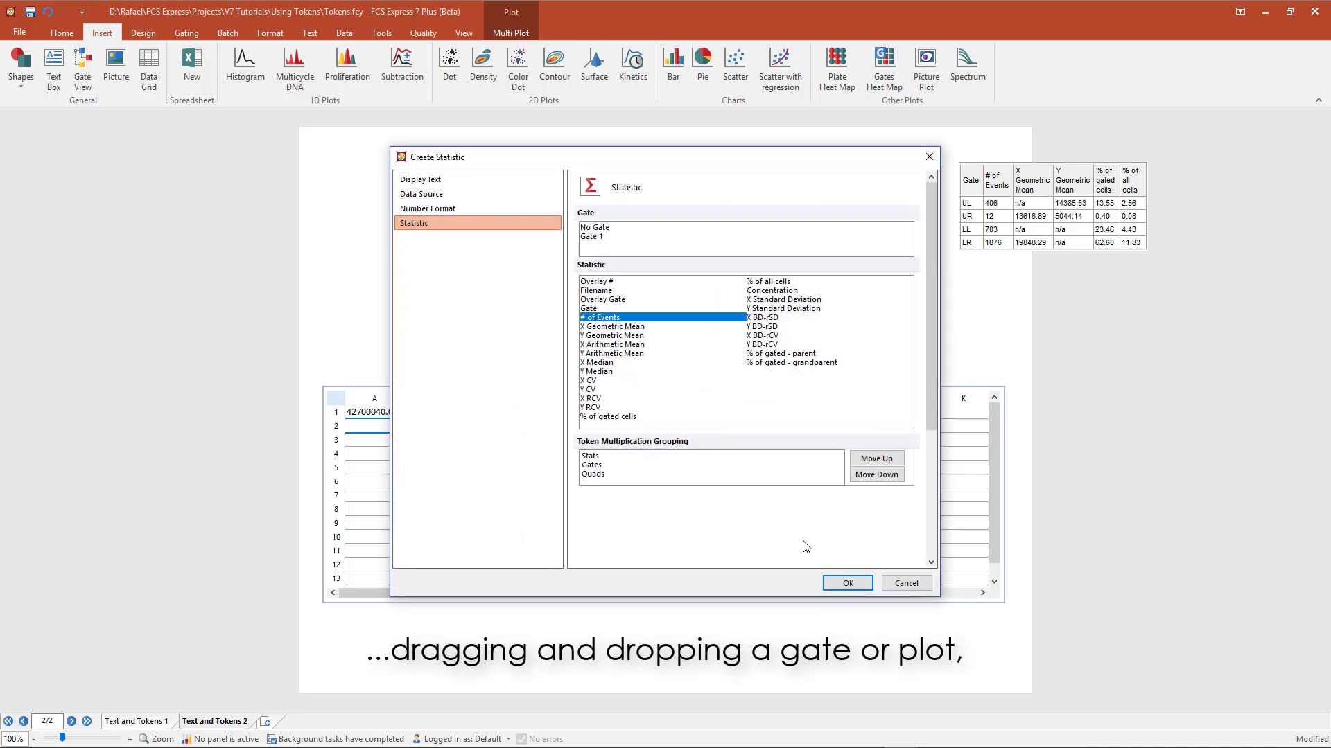
click(841, 582)
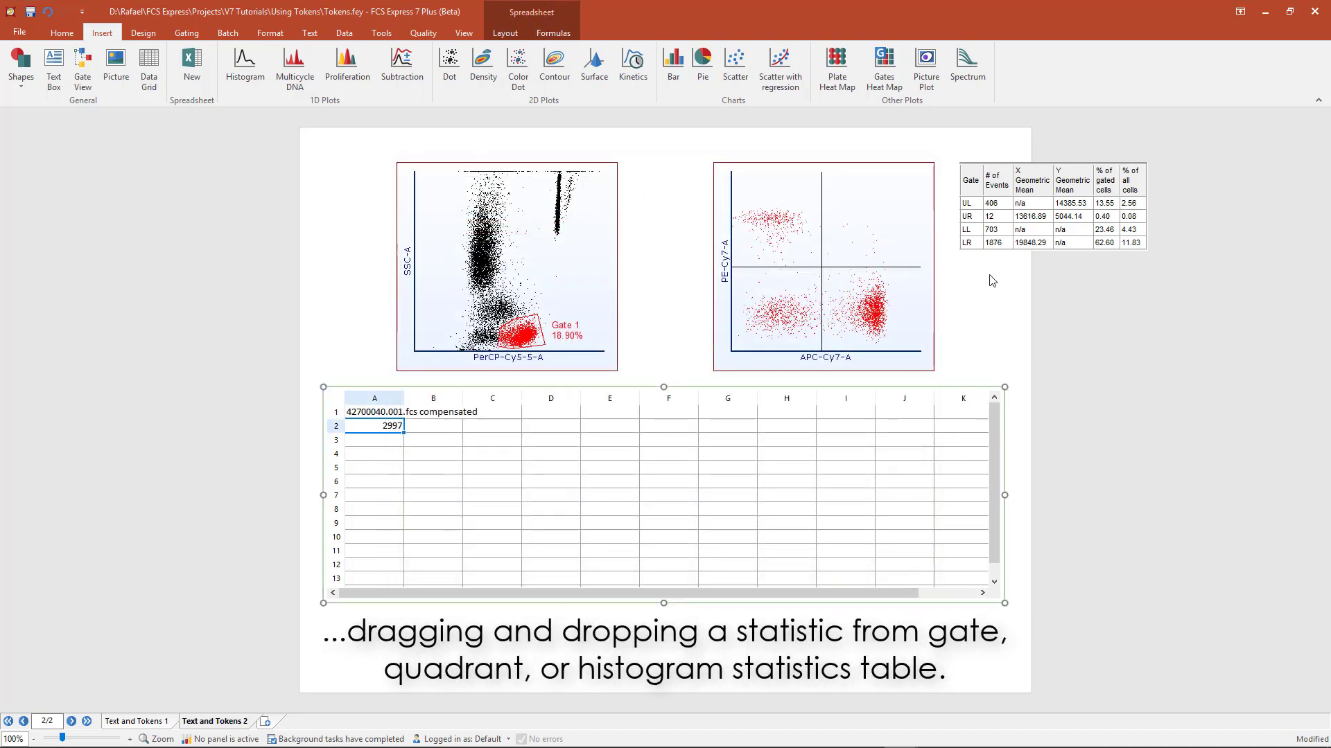
click(1004, 234)
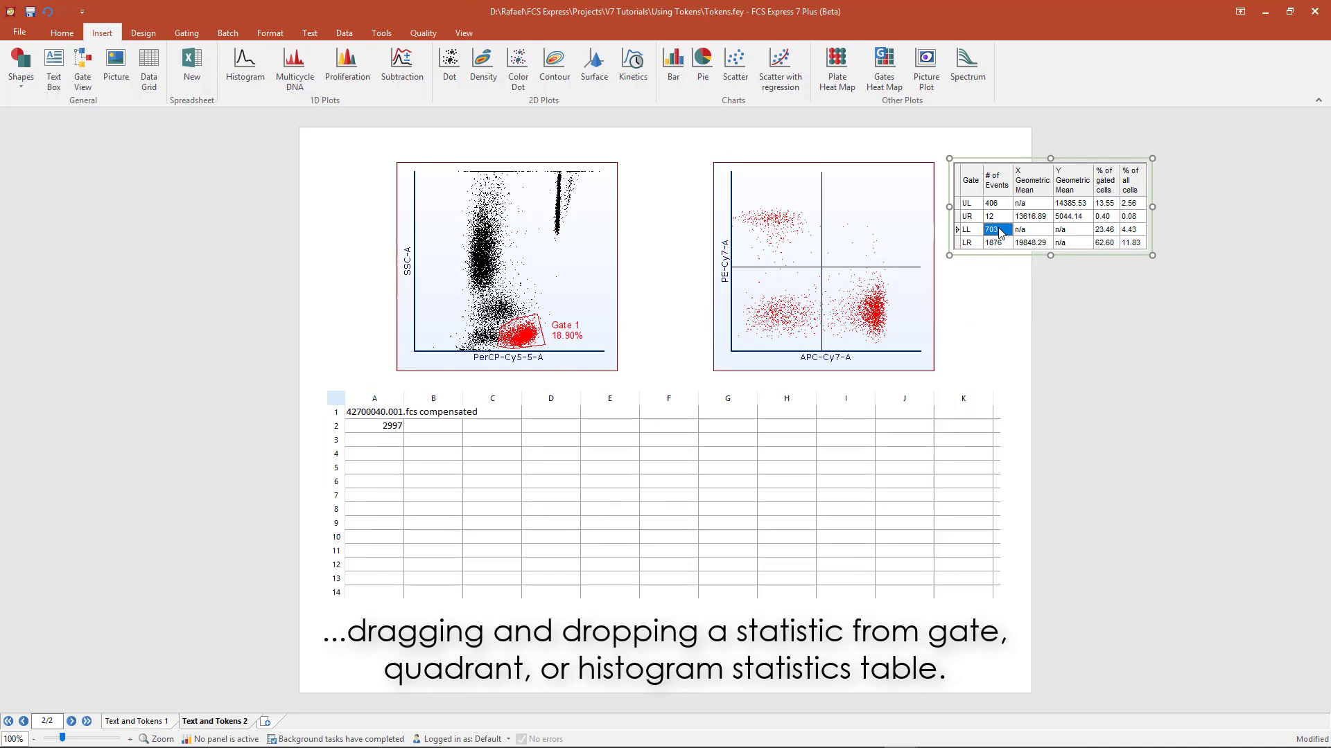
drag(665, 394, 392, 446)
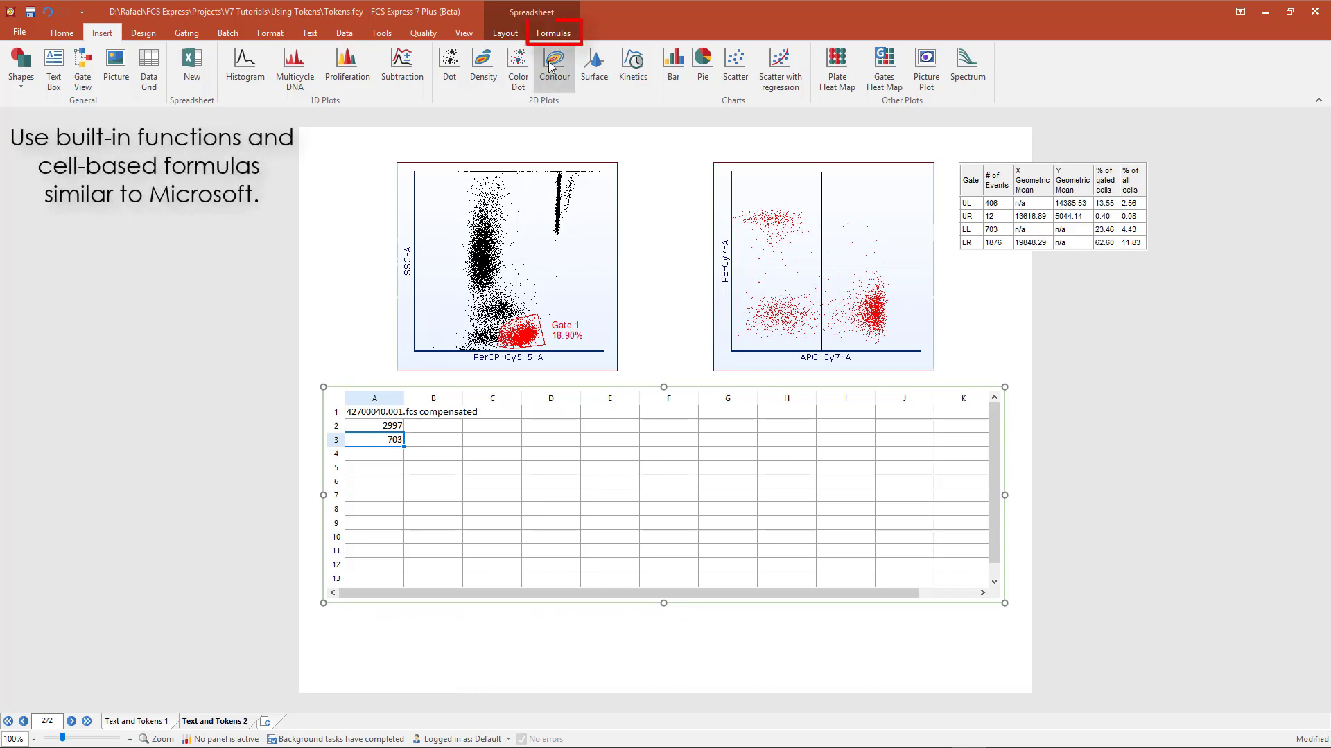
Browse the Statistical formula functions, then step forward four samples and back to the first.
click(553, 32)
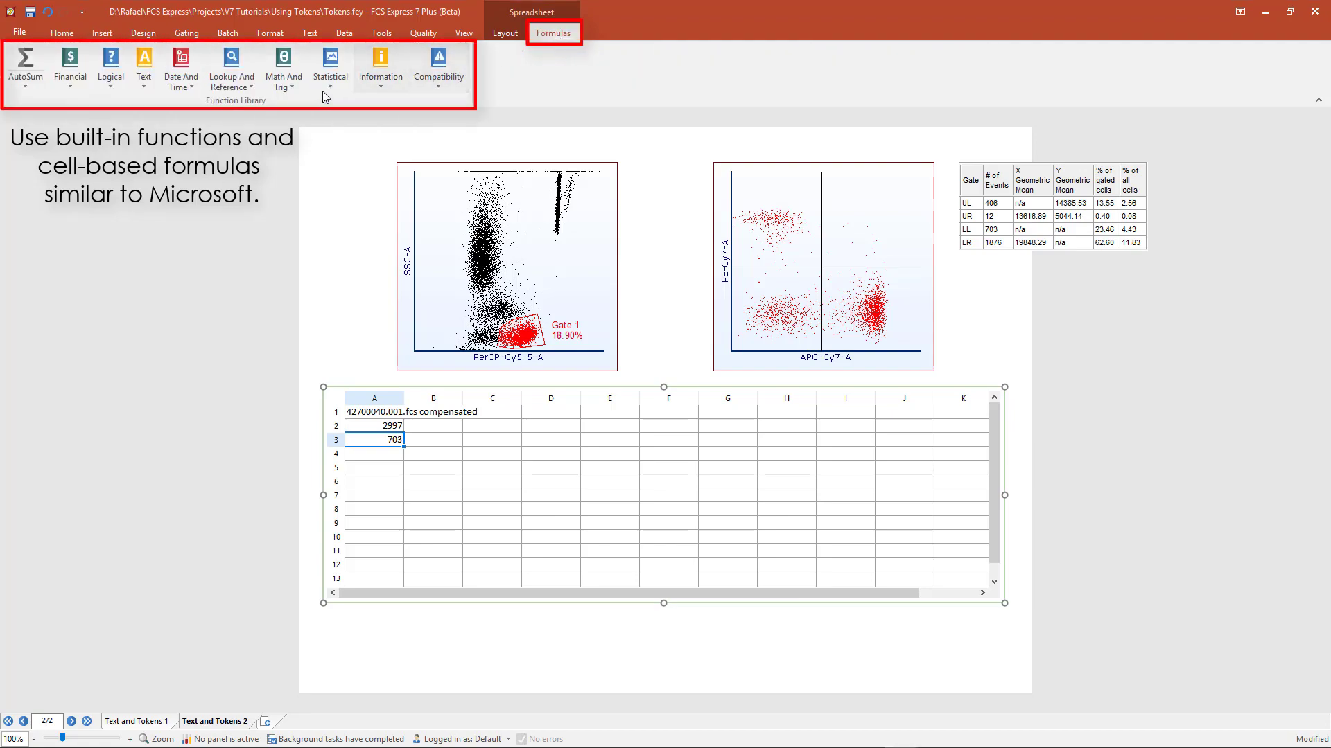
click(331, 70)
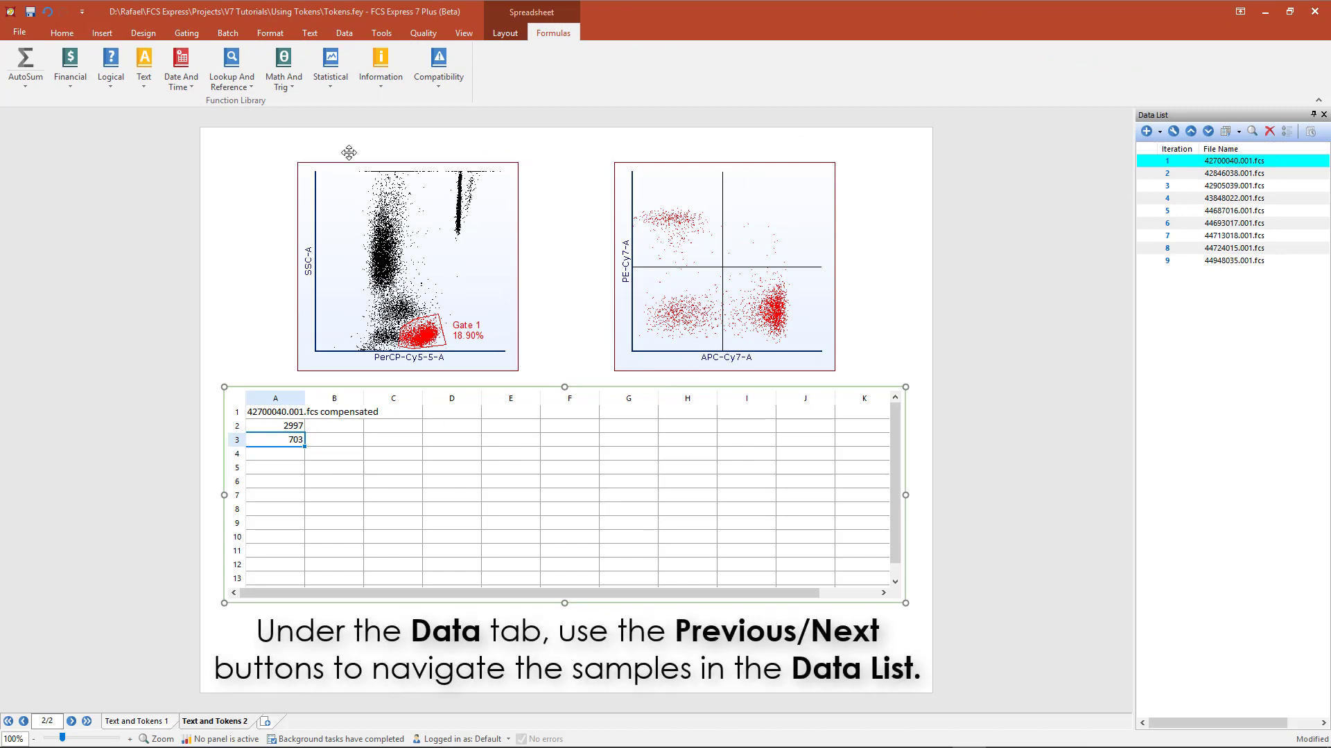
click(354, 35)
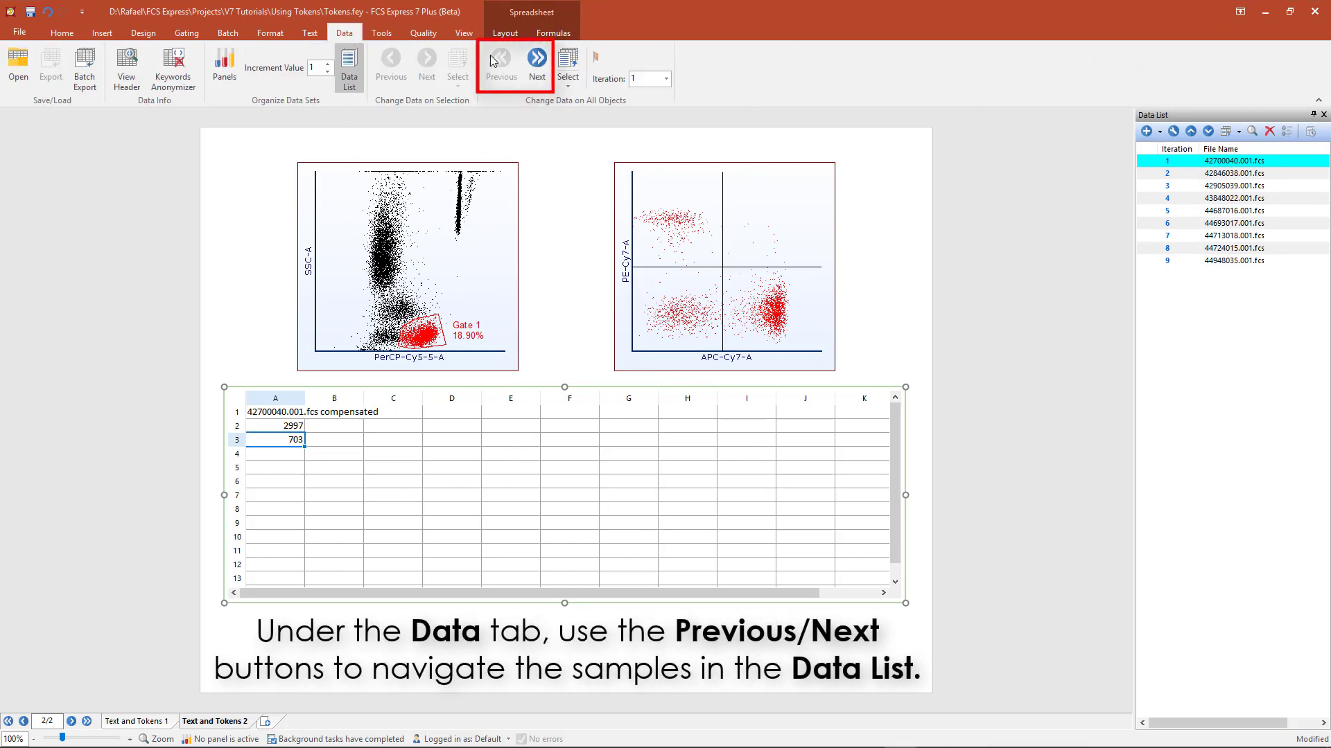
click(537, 62)
click(537, 61)
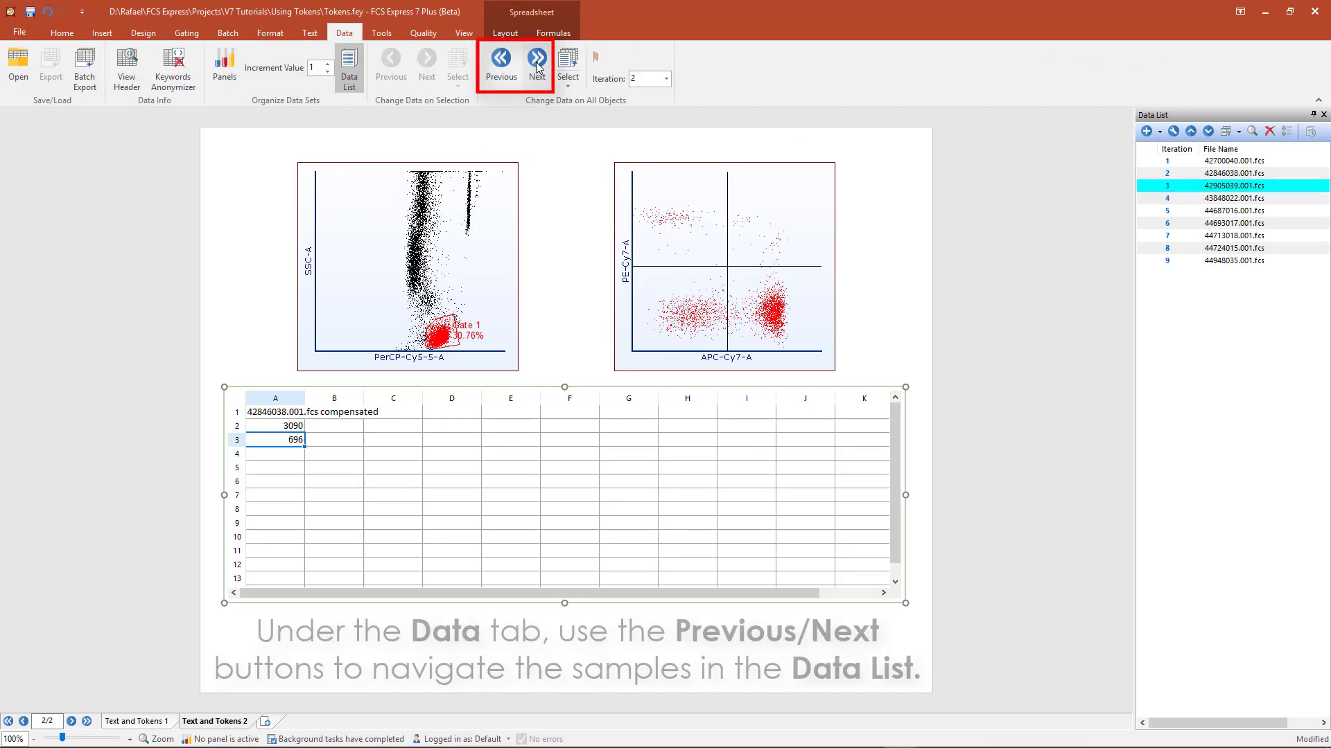
click(537, 61)
click(537, 66)
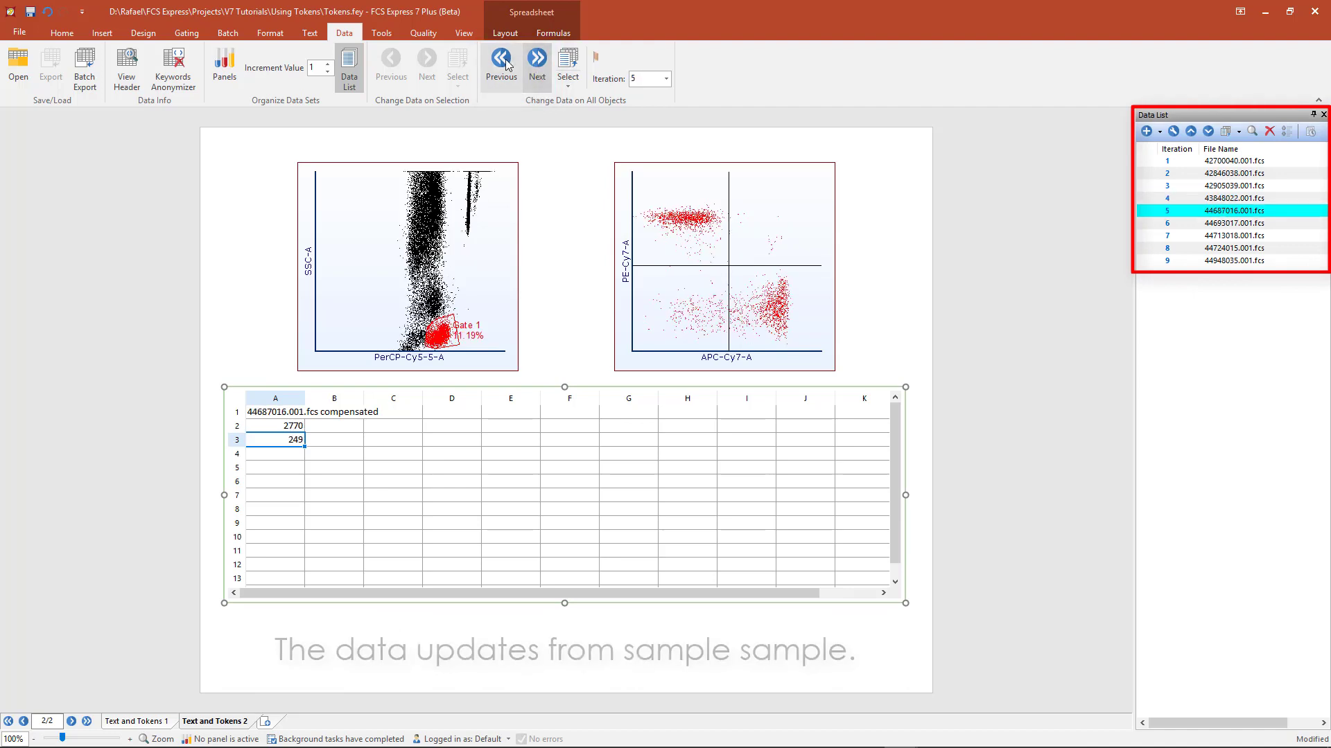
click(499, 64)
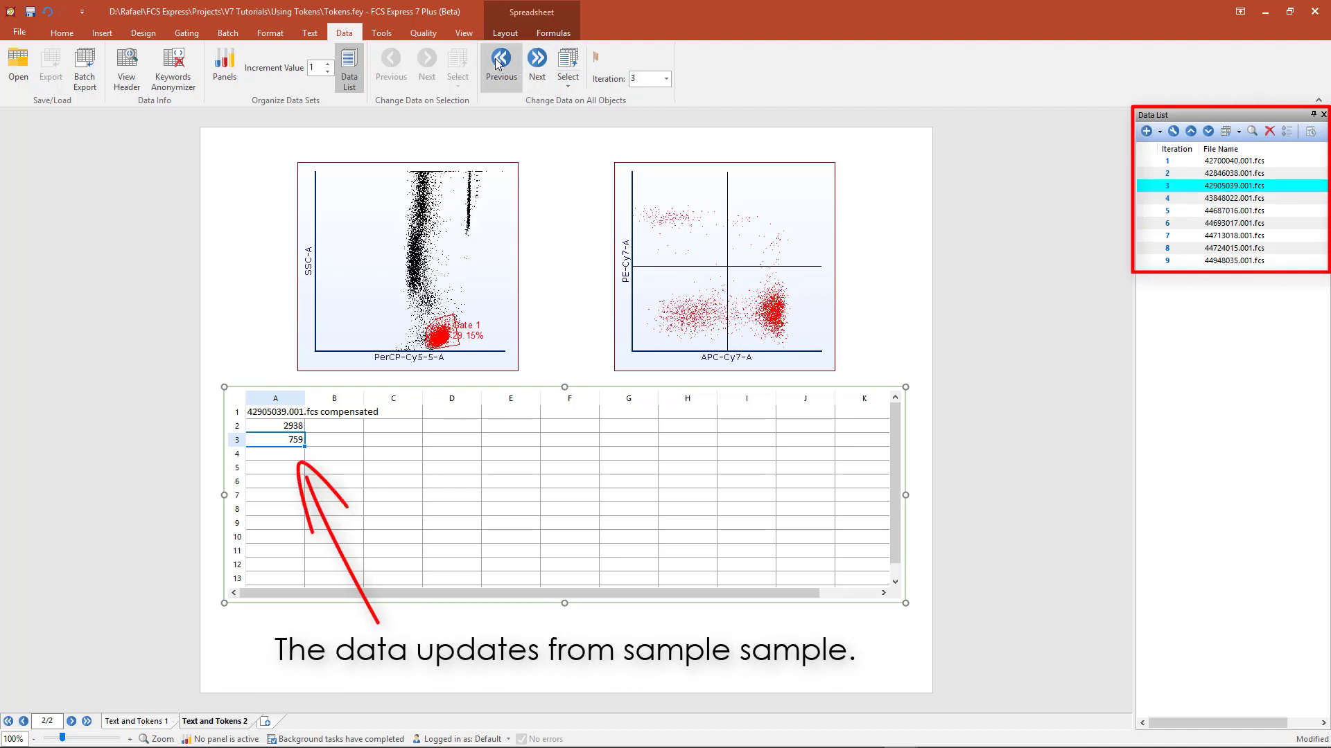
click(500, 63)
click(500, 63)
click(500, 62)
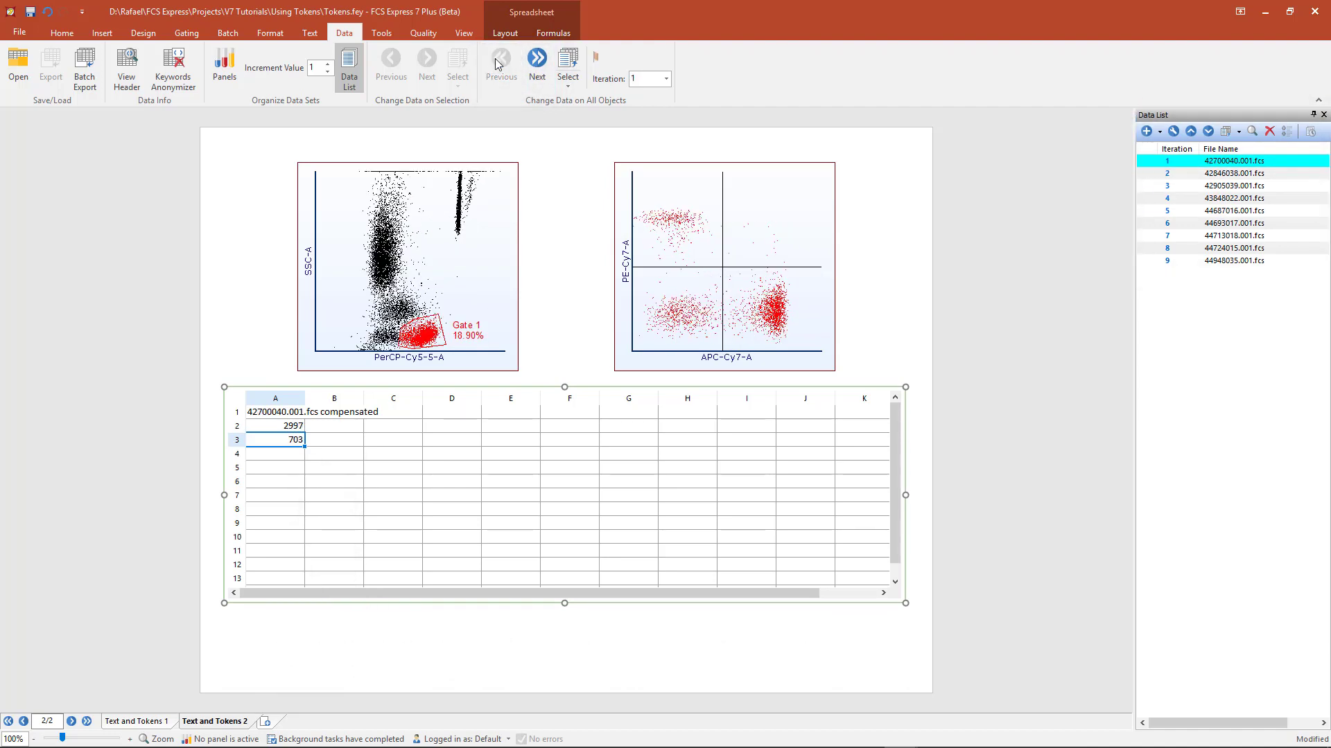